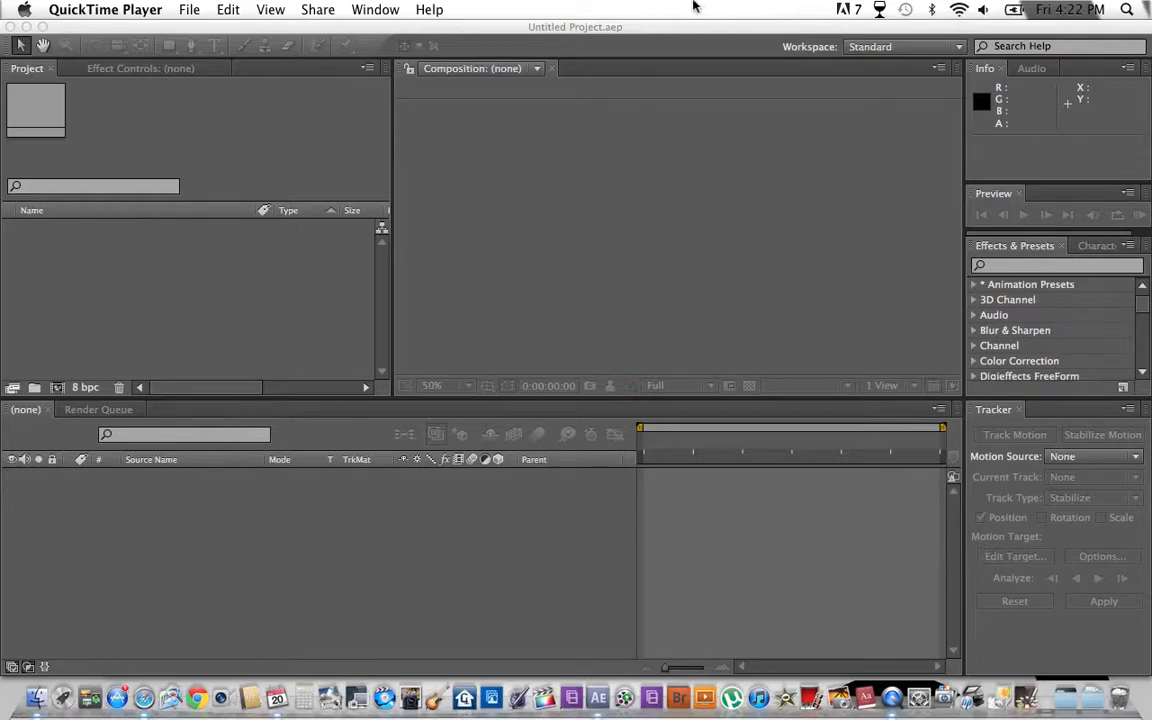
Create a new composition named Comp 1 using the HDV/HDTV 720 29.97 preset, with a duration of 0;00;05;02.
click(430, 28)
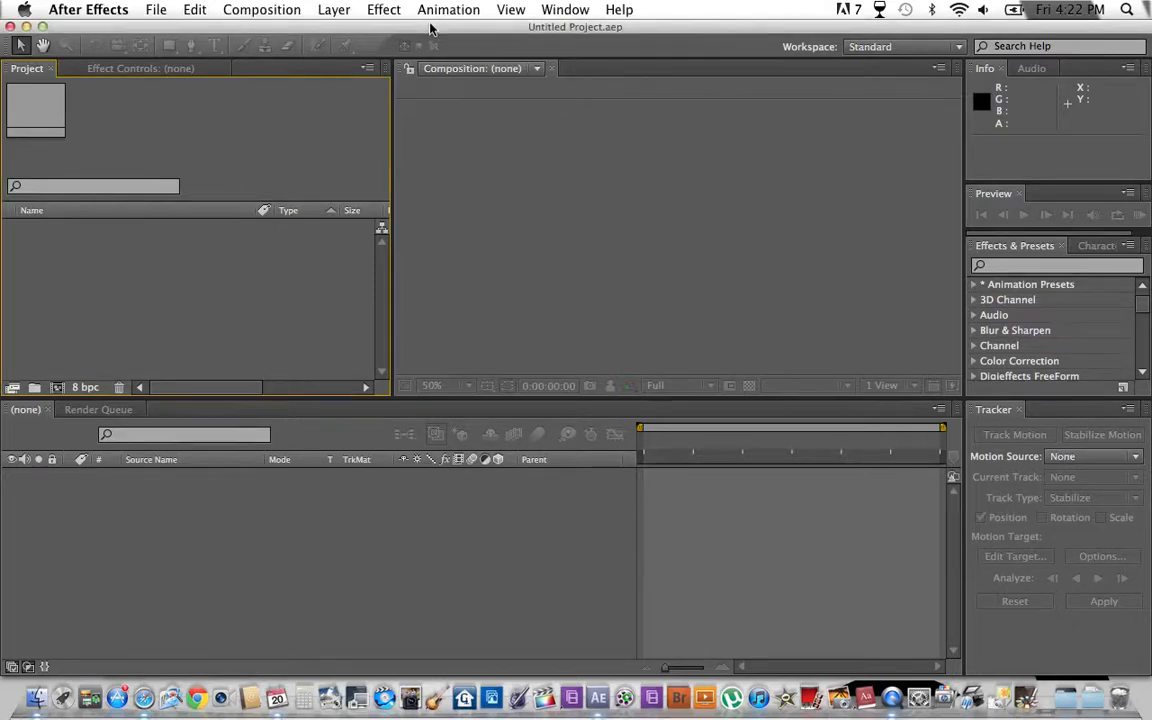
click(250, 9)
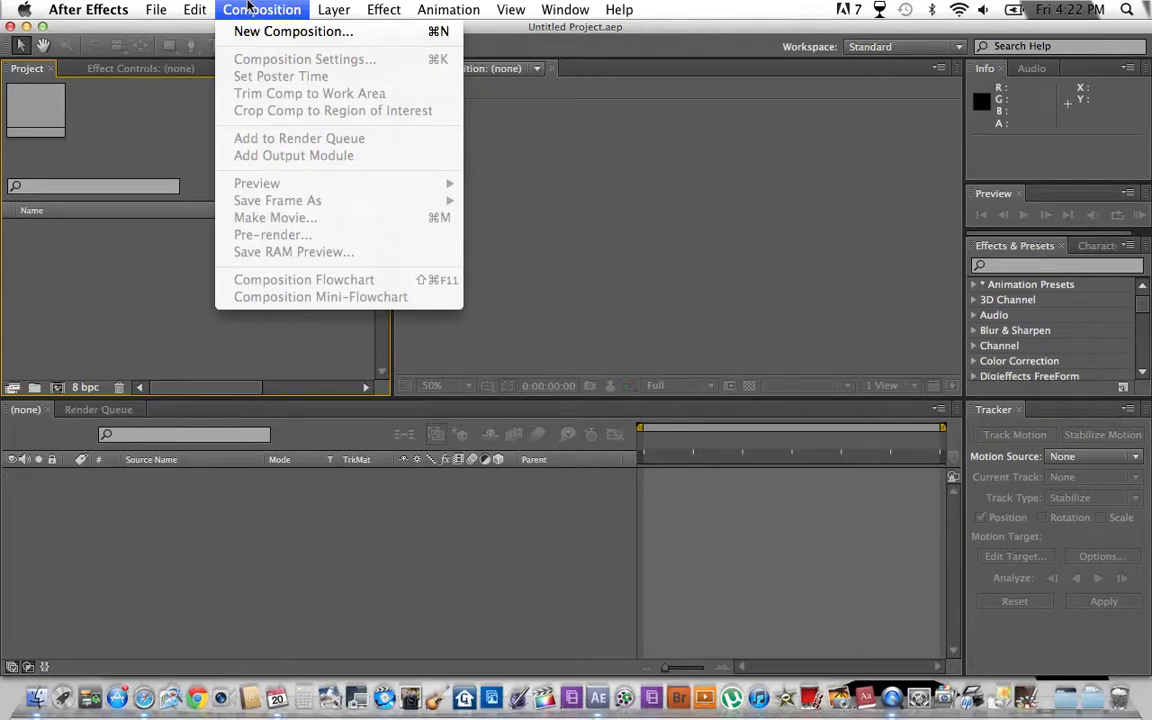
click(249, 8)
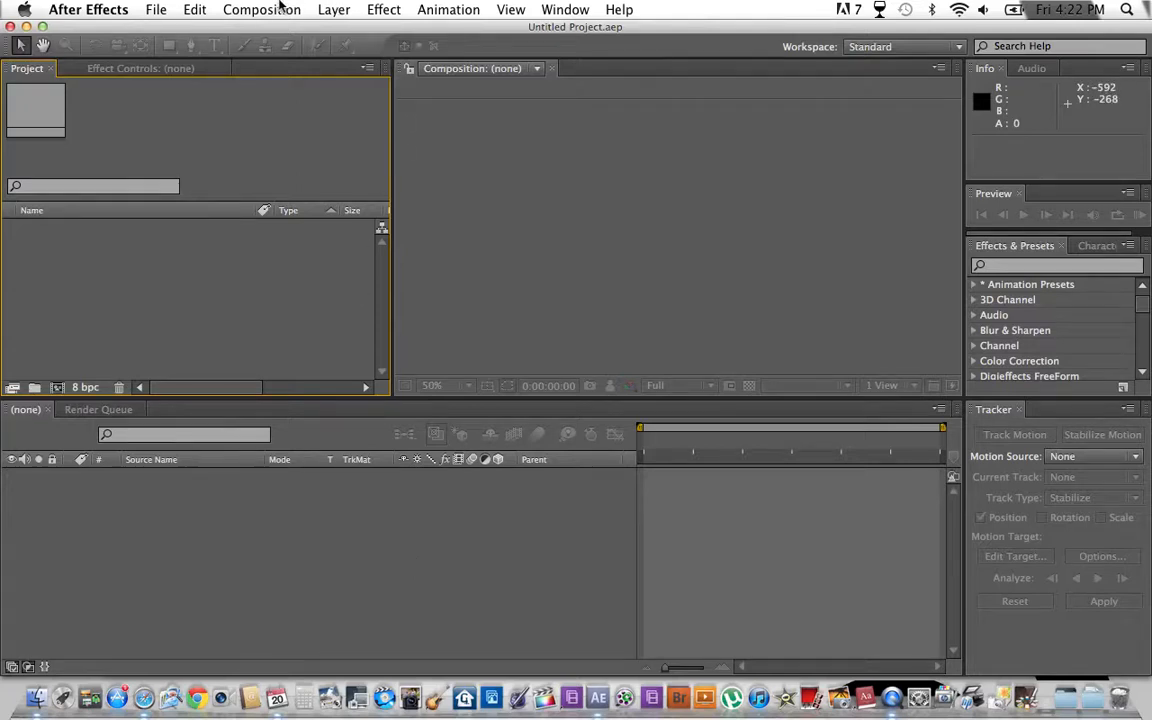
click(281, 8)
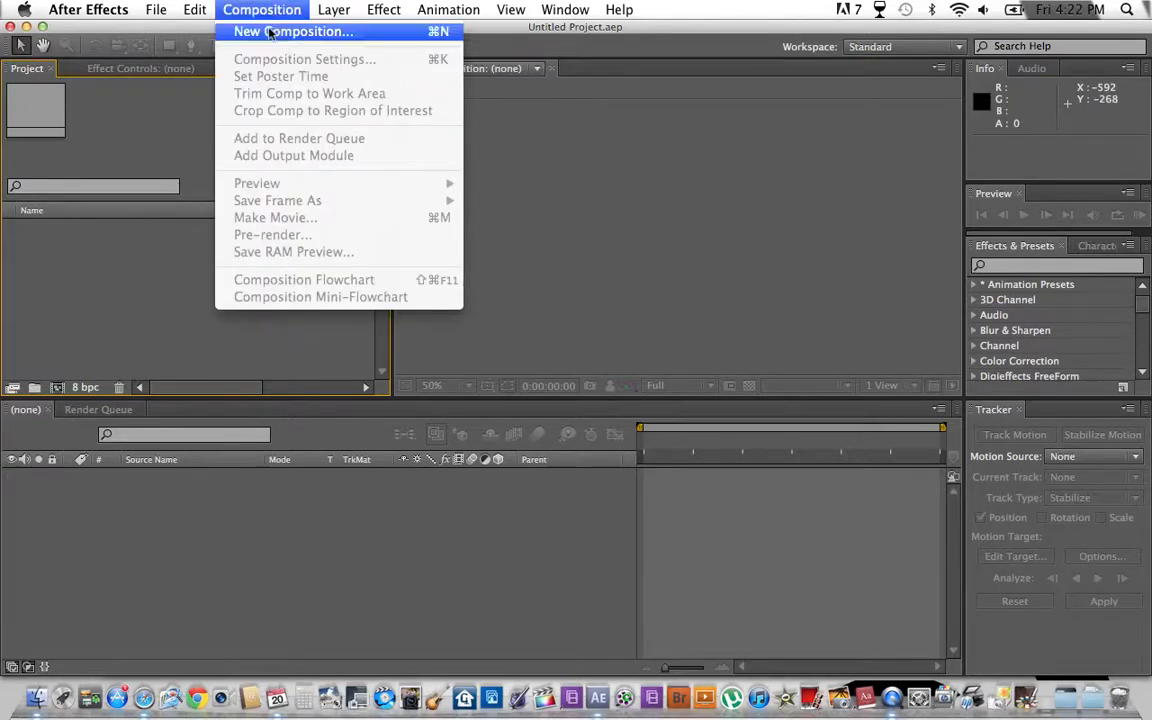
click(232, 32)
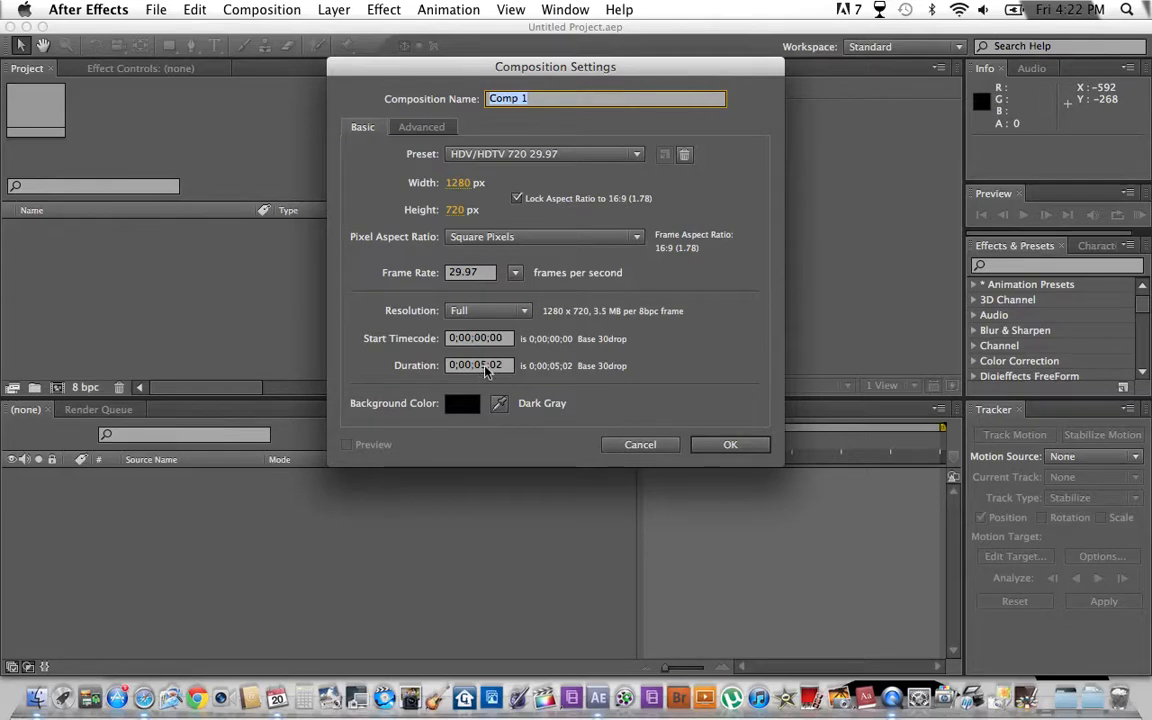
click(487, 366)
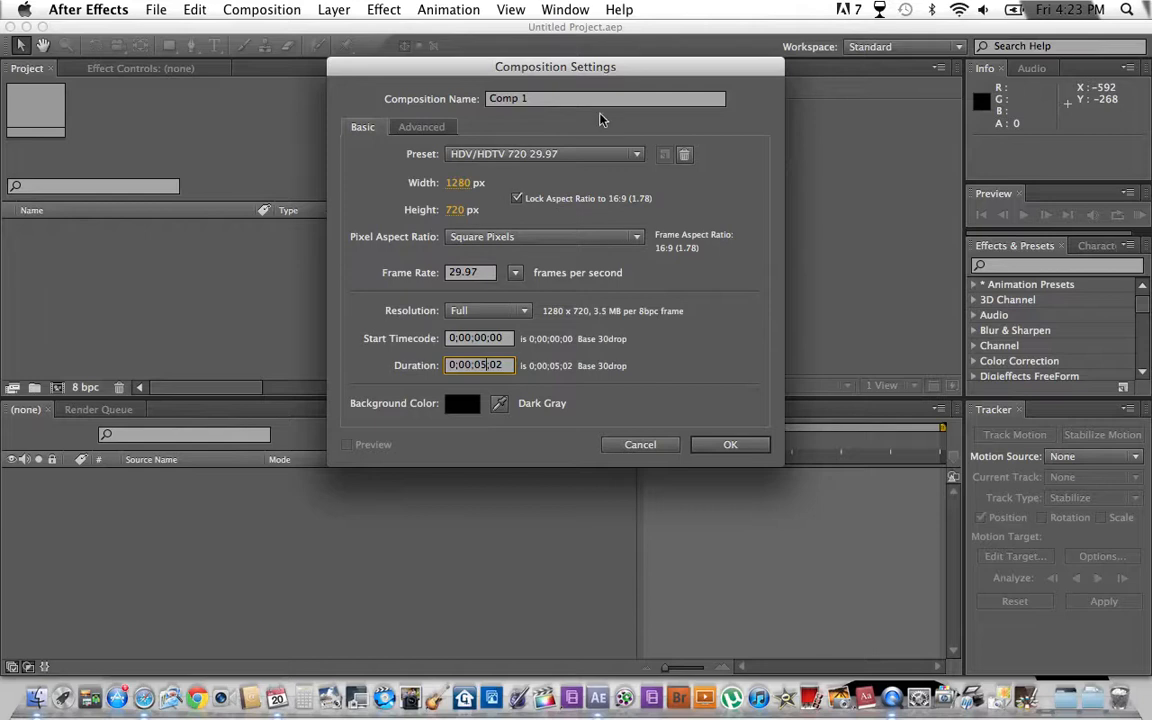
click(535, 154)
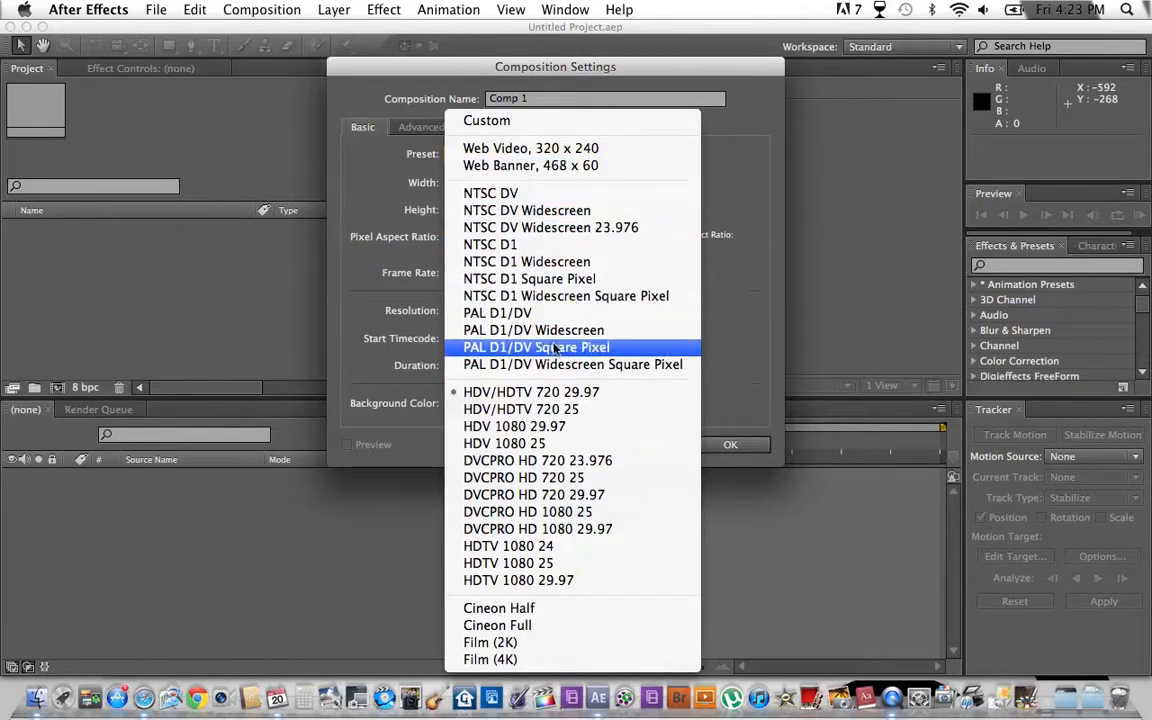
click(548, 398)
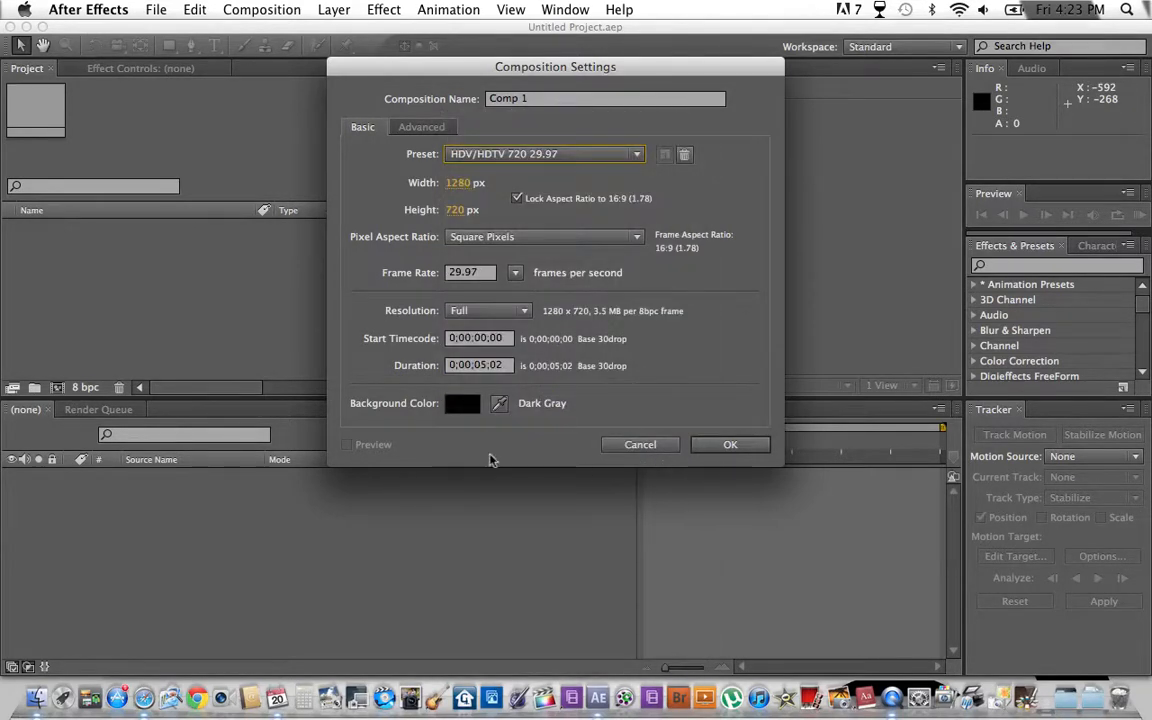
click(716, 447)
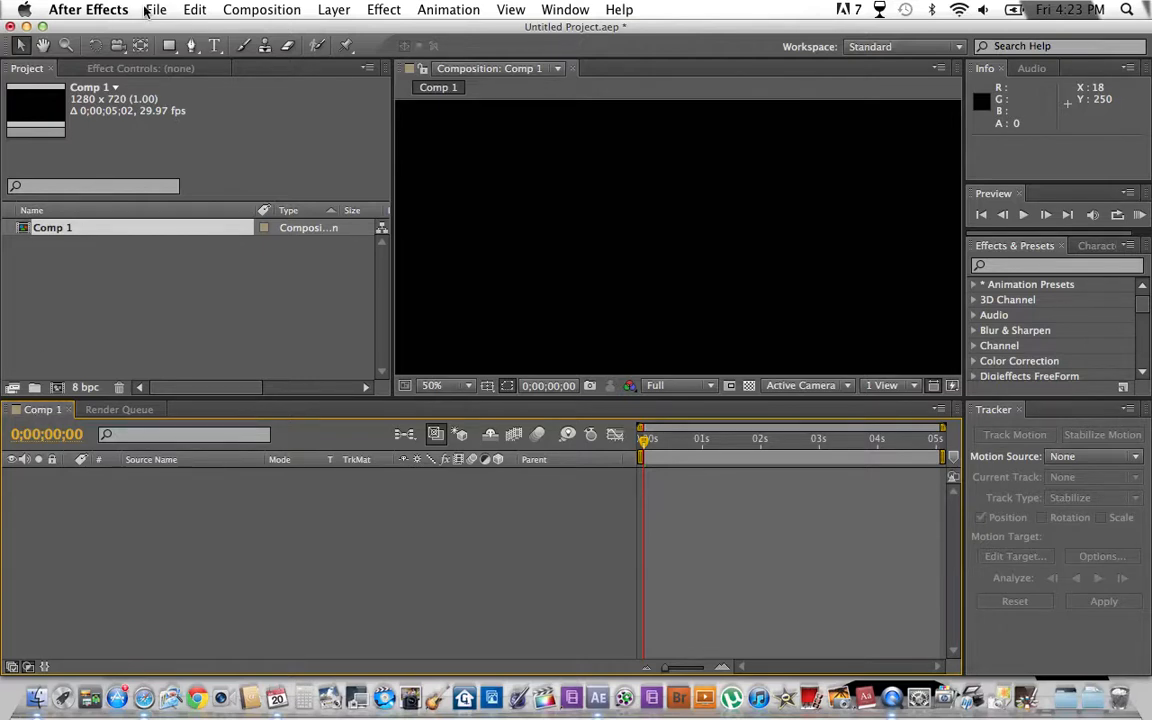
Add a 1280 x 720 px solid layer to the composition, coloured black (000000).
click(335, 9)
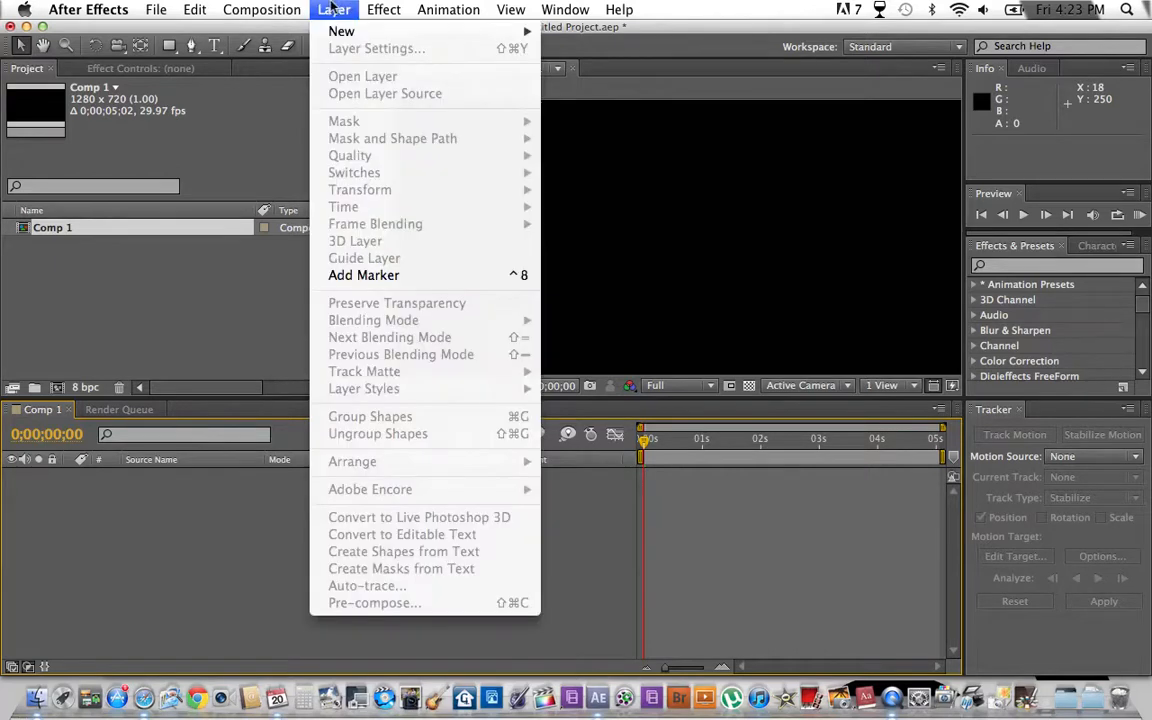
mouse_move(510, 31)
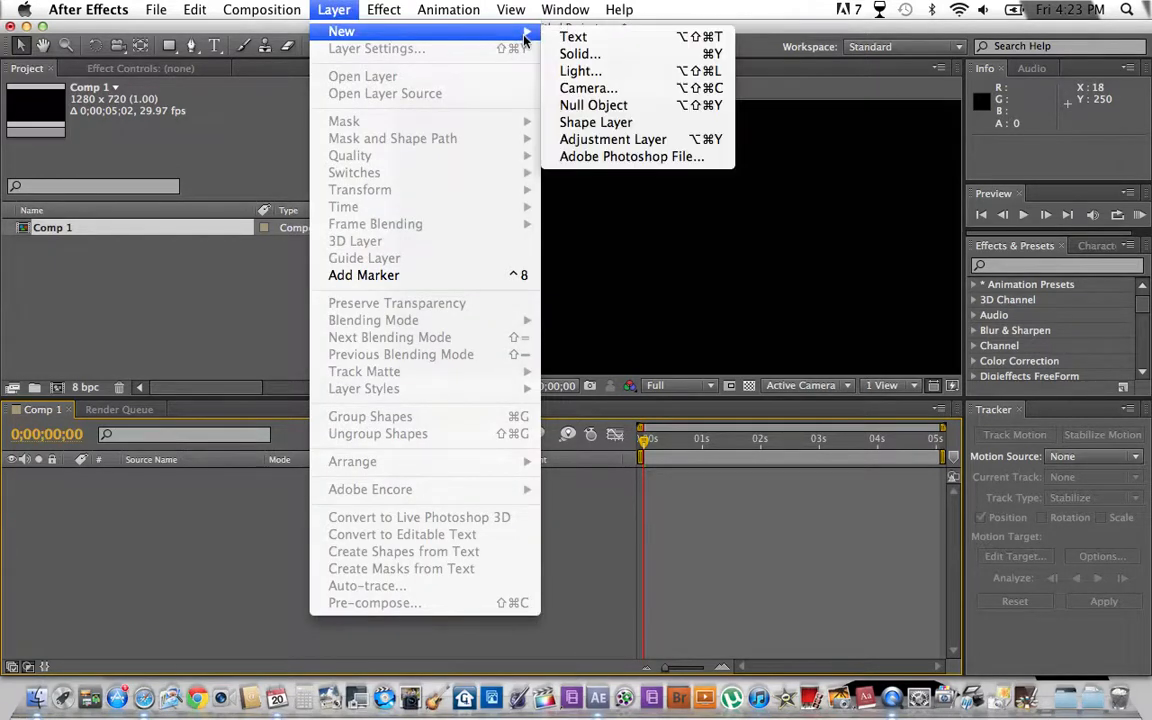
click(602, 58)
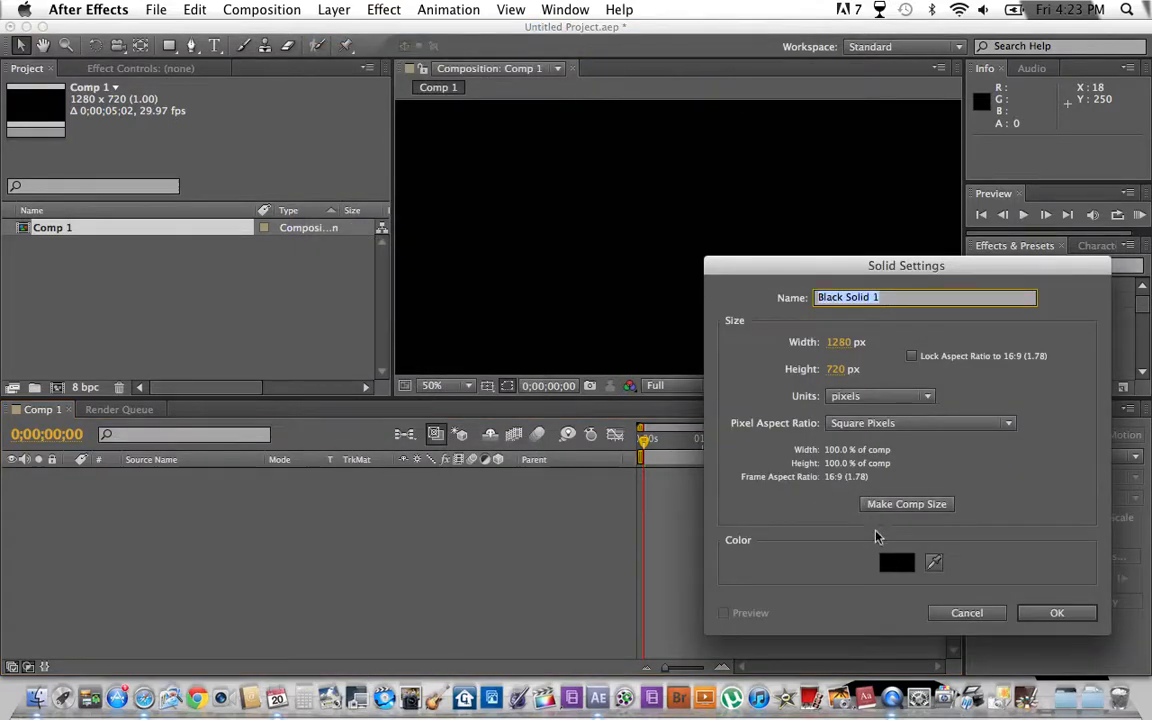
click(896, 562)
mouse_move(825, 305)
mouse_down()
mouse_move(776, 296)
mouse_move(681, 339)
mouse_move(707, 419)
mouse_move(814, 402)
mouse_move(876, 293)
mouse_up()
drag(916, 520, 917, 329)
mouse_move(907, 382)
mouse_down()
mouse_move(910, 543)
mouse_move(919, 499)
mouse_move(918, 528)
mouse_up()
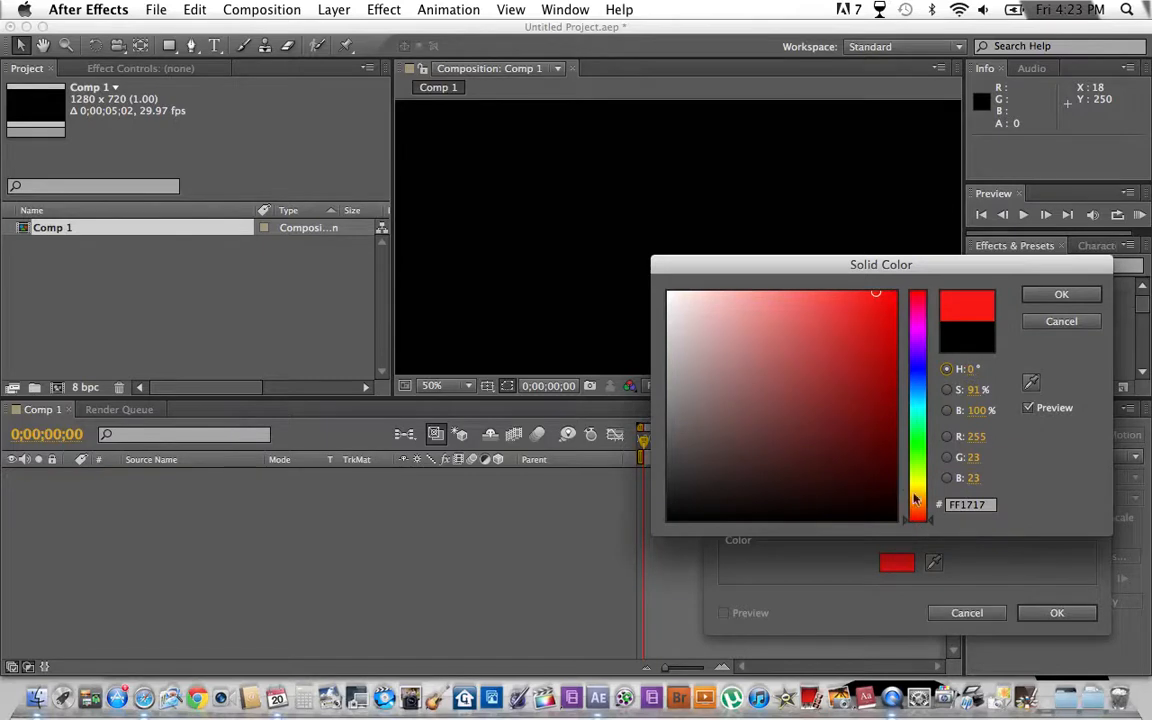
mouse_move(865, 292)
mouse_down()
mouse_move(631, 472)
mouse_move(640, 530)
mouse_up()
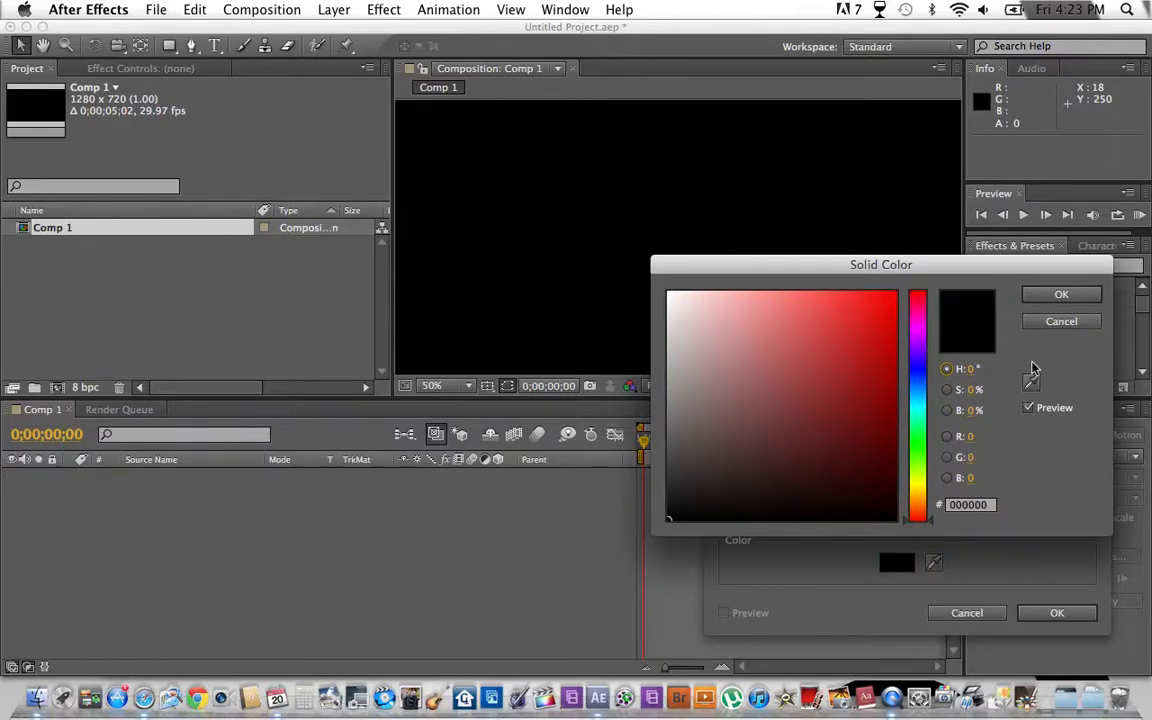
click(1056, 296)
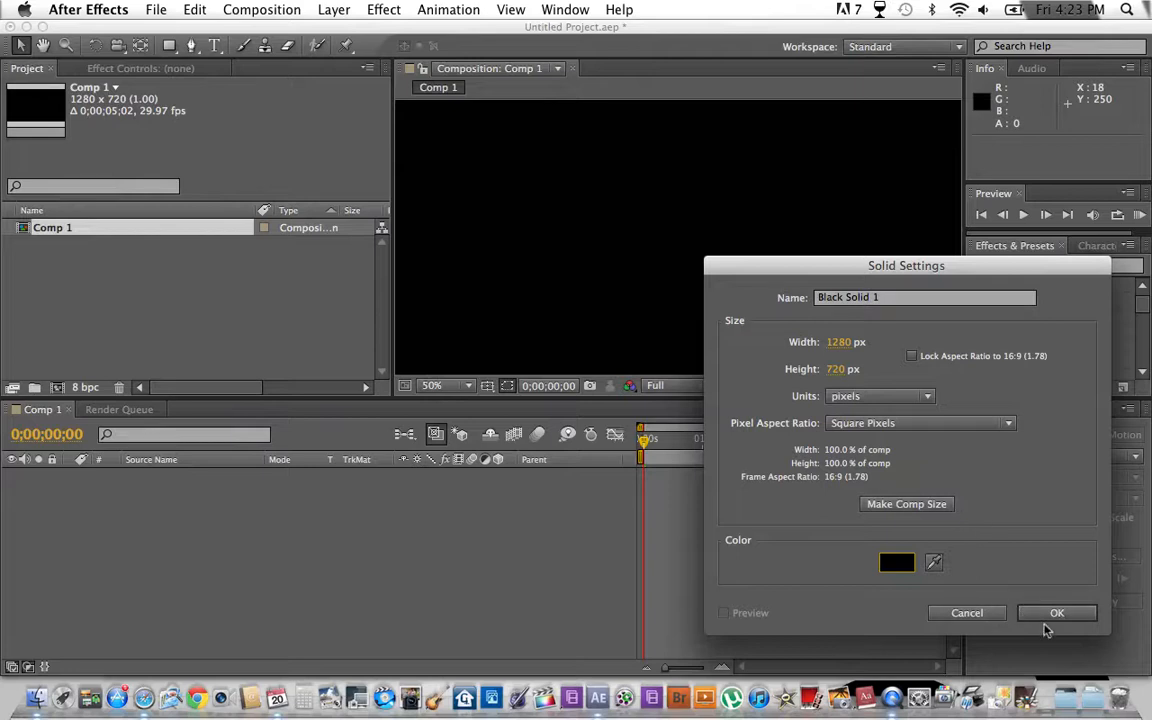
click(1052, 613)
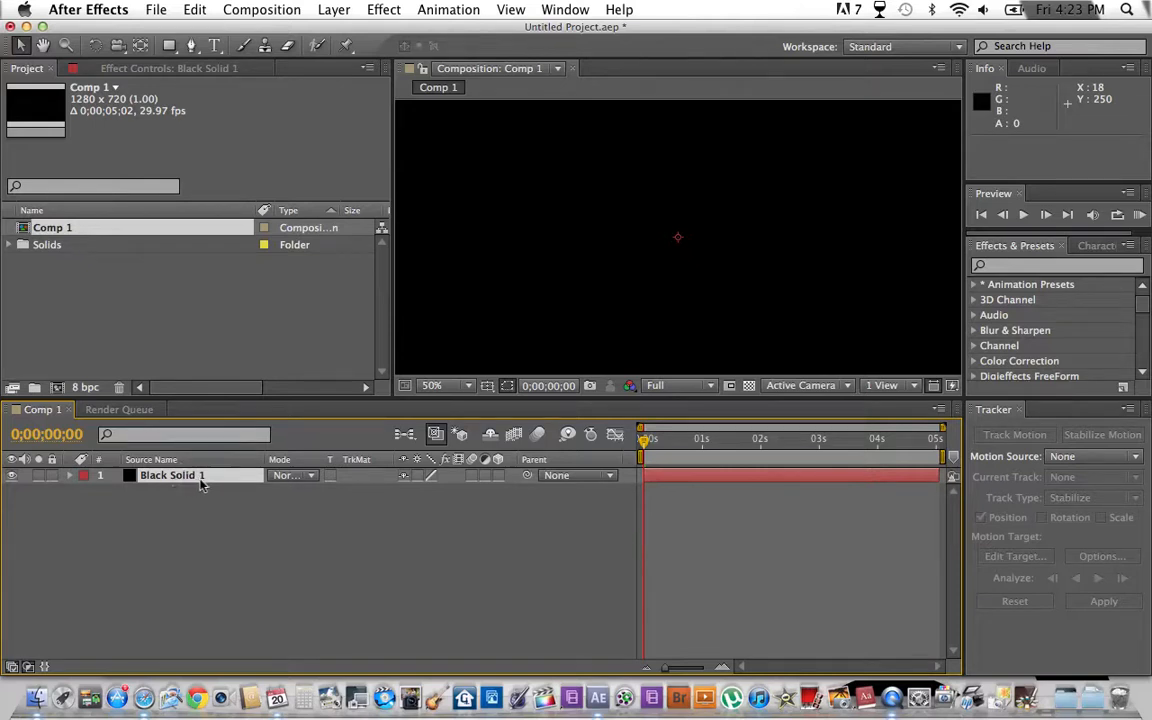
Examine the black solid layer's Transform properties and its 3D layer switch.
click(68, 476)
click(86, 491)
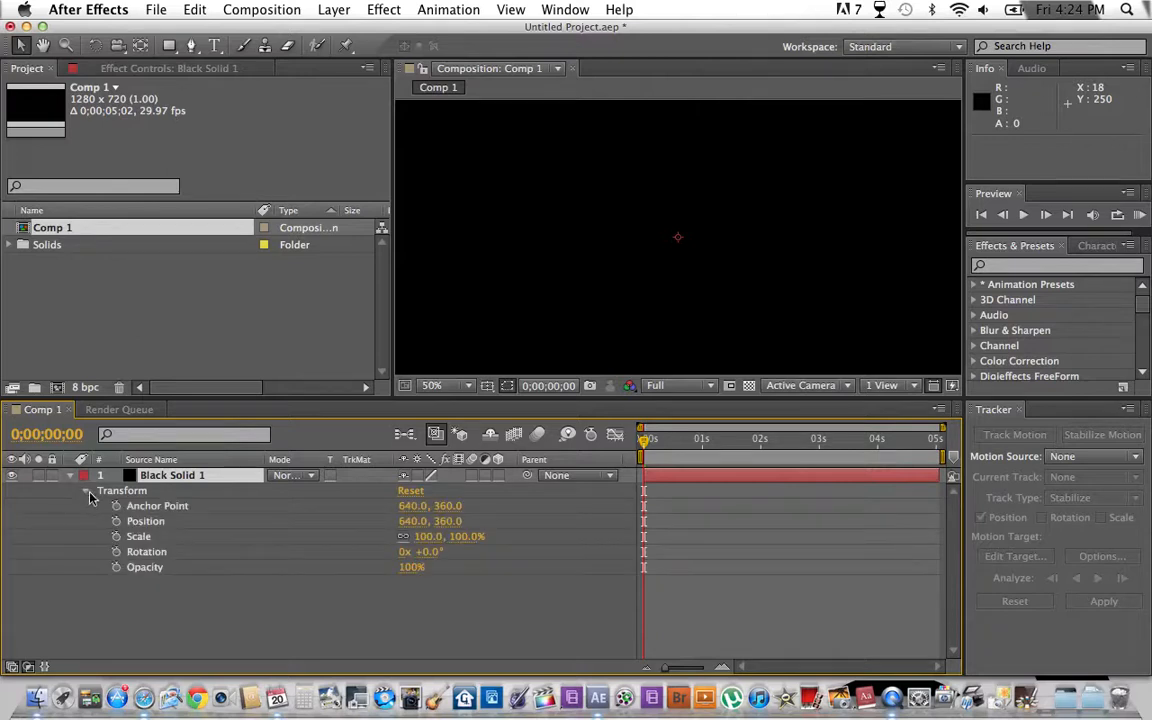
click(86, 491)
click(68, 476)
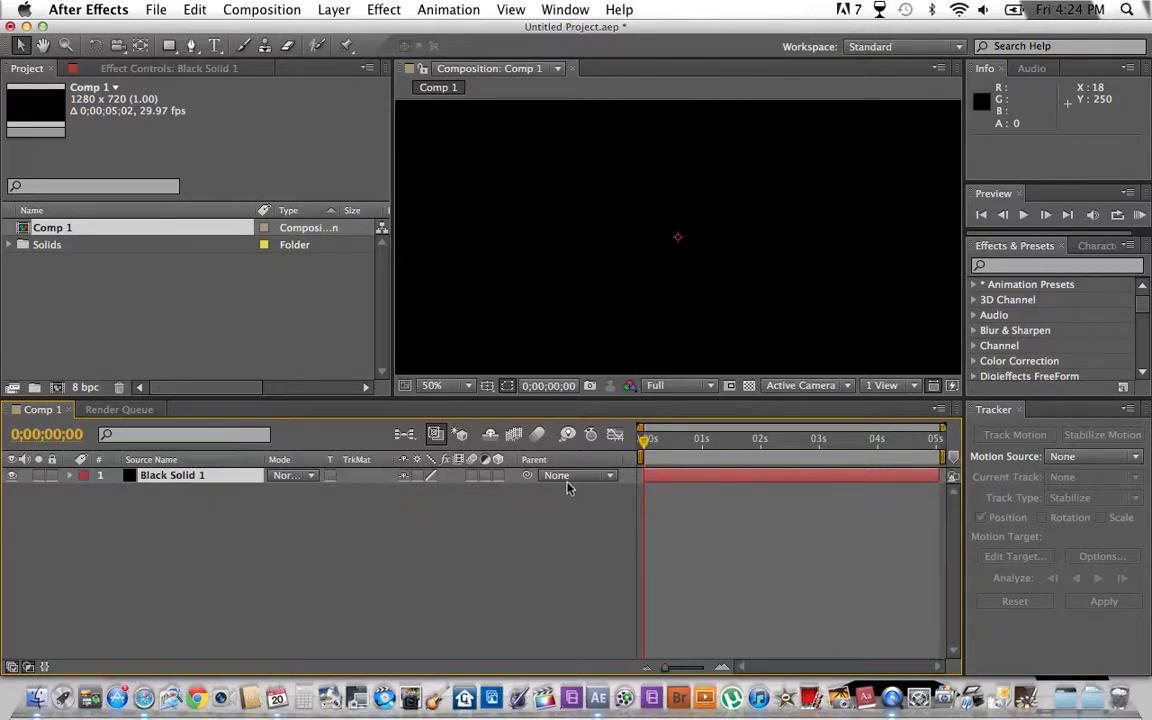
click(498, 476)
click(498, 476)
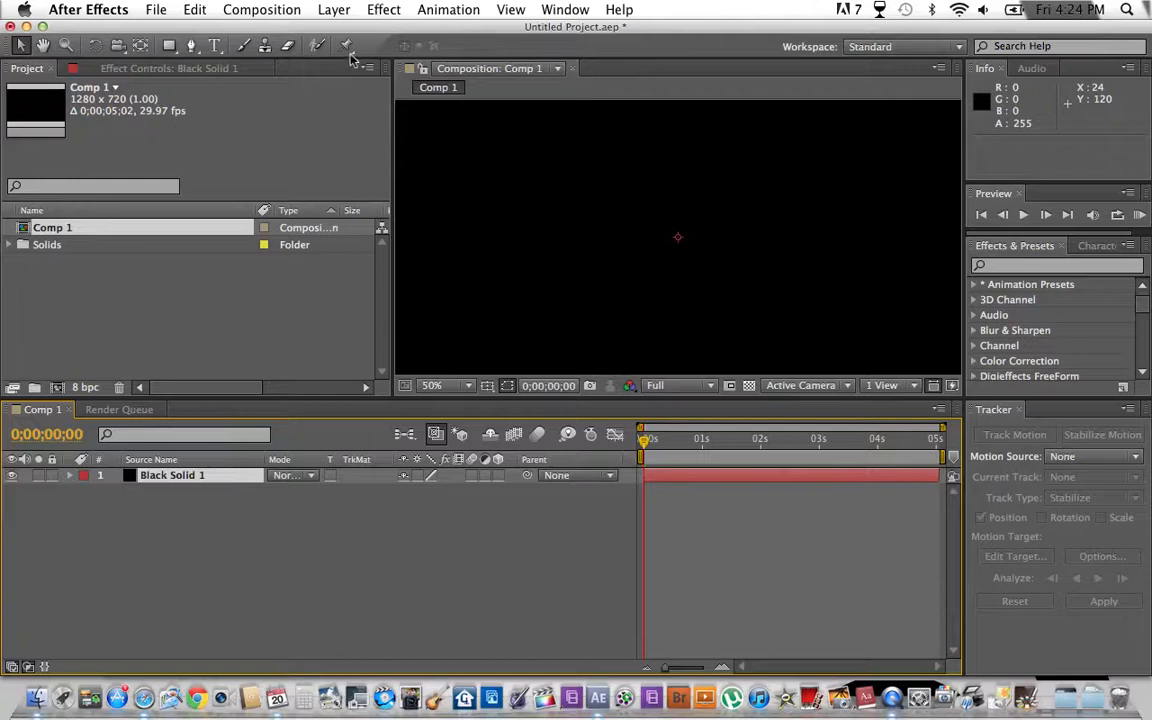
Add a text layer reading DIESEL STUDIOS near the middle of the composition.
click(215, 46)
click(575, 225)
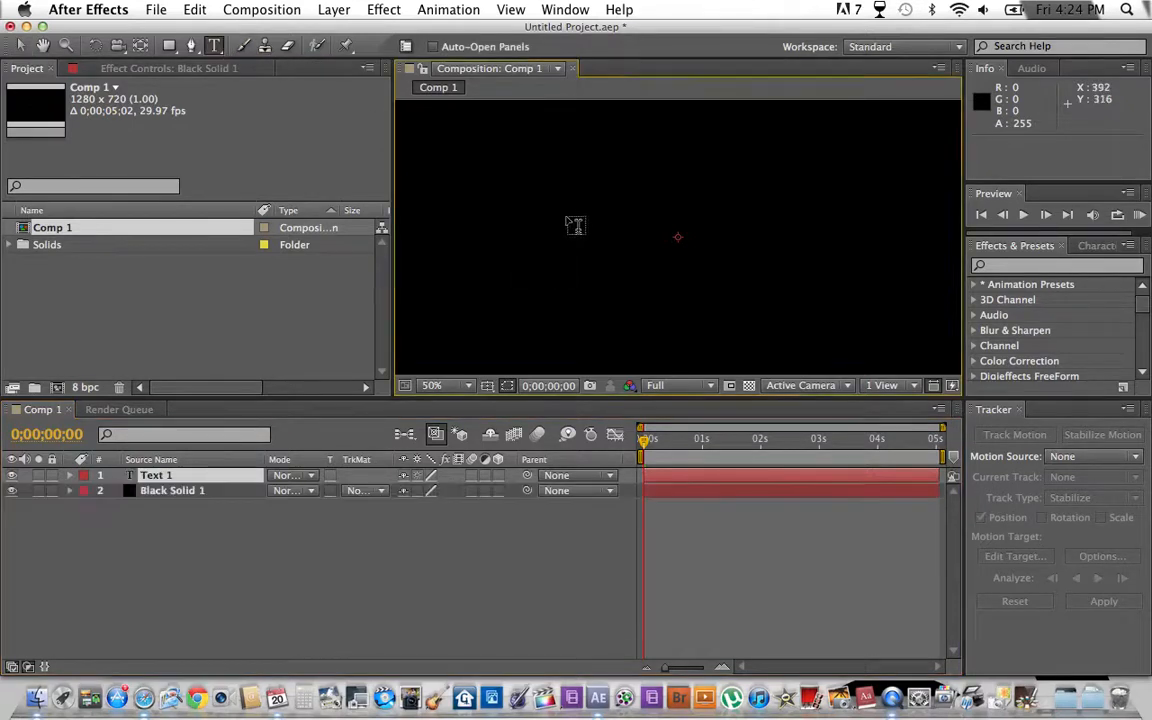
text(DIESEL STUDIOS)
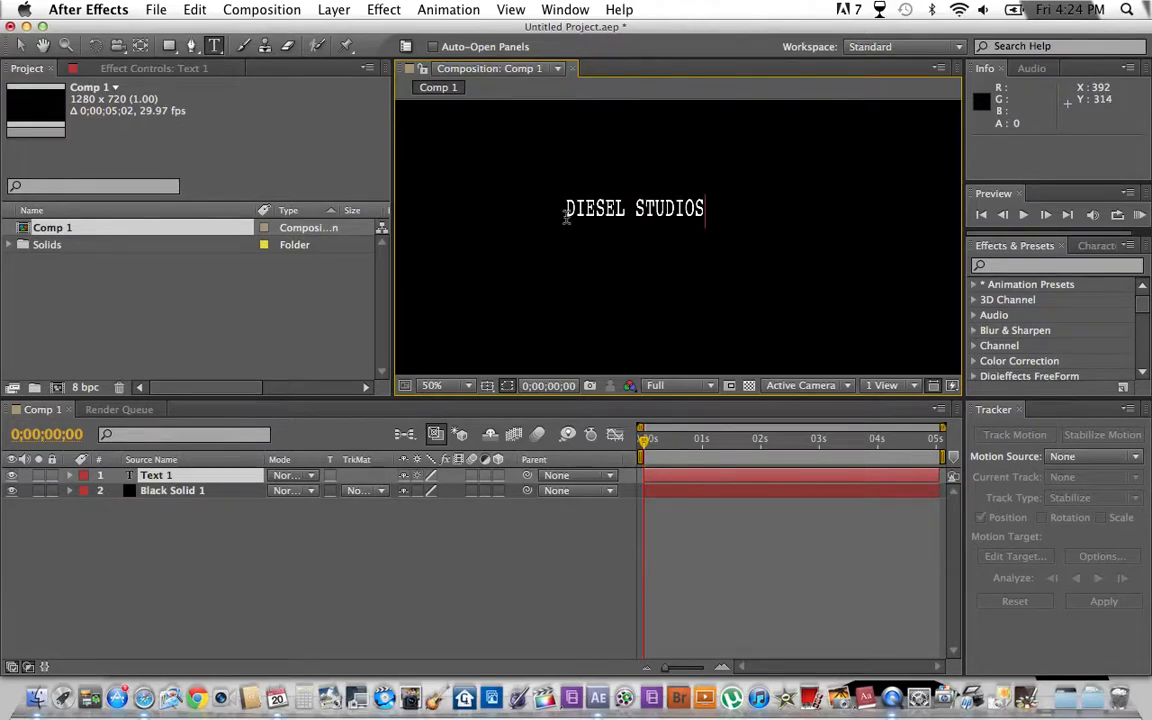
Scale the DIESEL STUDIOS text to about 179% by 176% and move it to about position 366, 320.
click(20, 45)
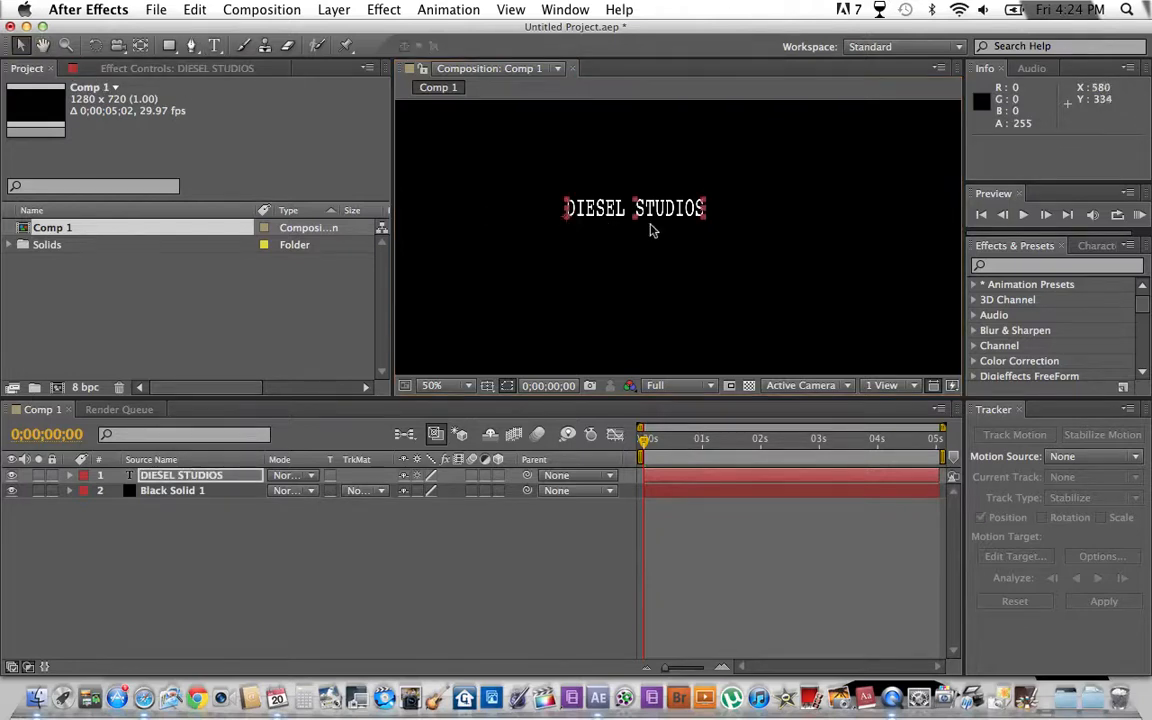
drag(706, 202, 816, 193)
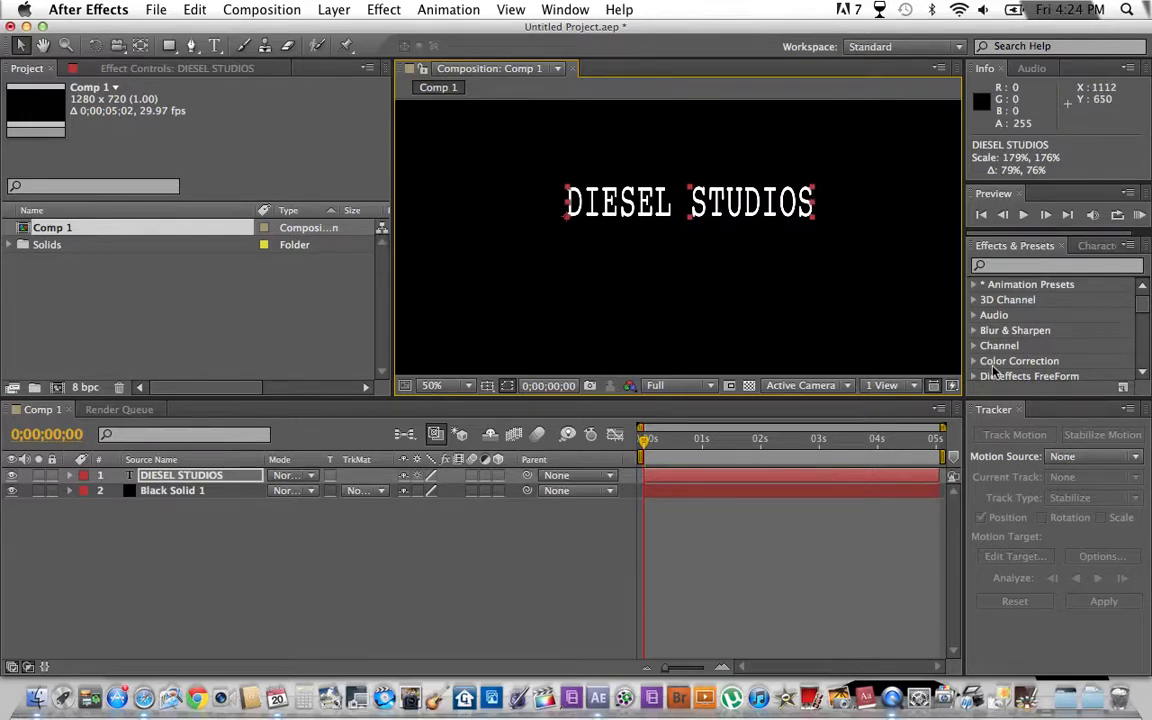
drag(761, 204, 749, 207)
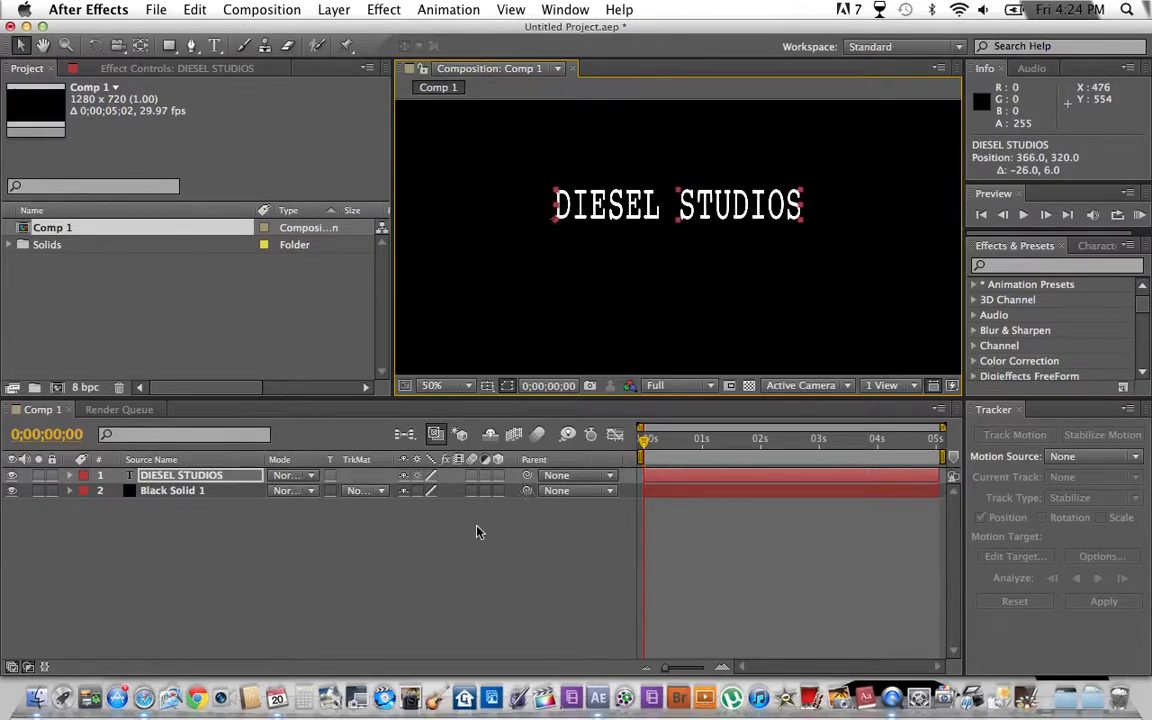
Make the DIESEL STUDIOS text a 3D layer and rotate it to an orientation of about 324°, 332°, 340°.
click(240, 476)
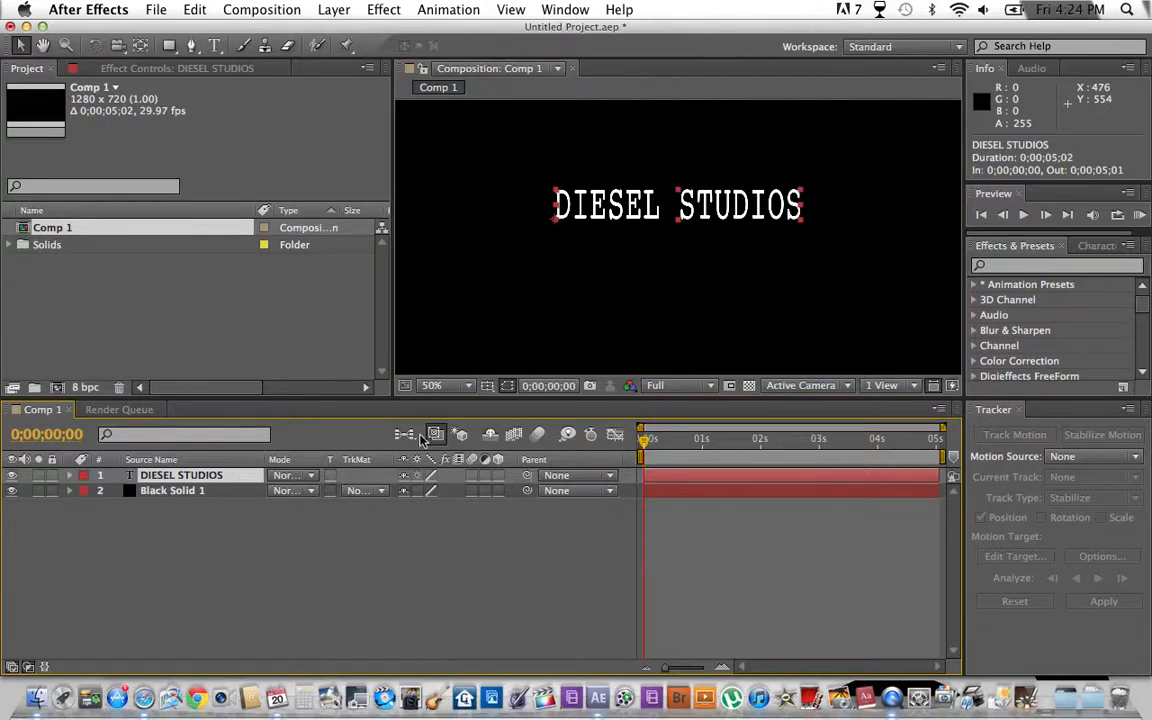
click(499, 476)
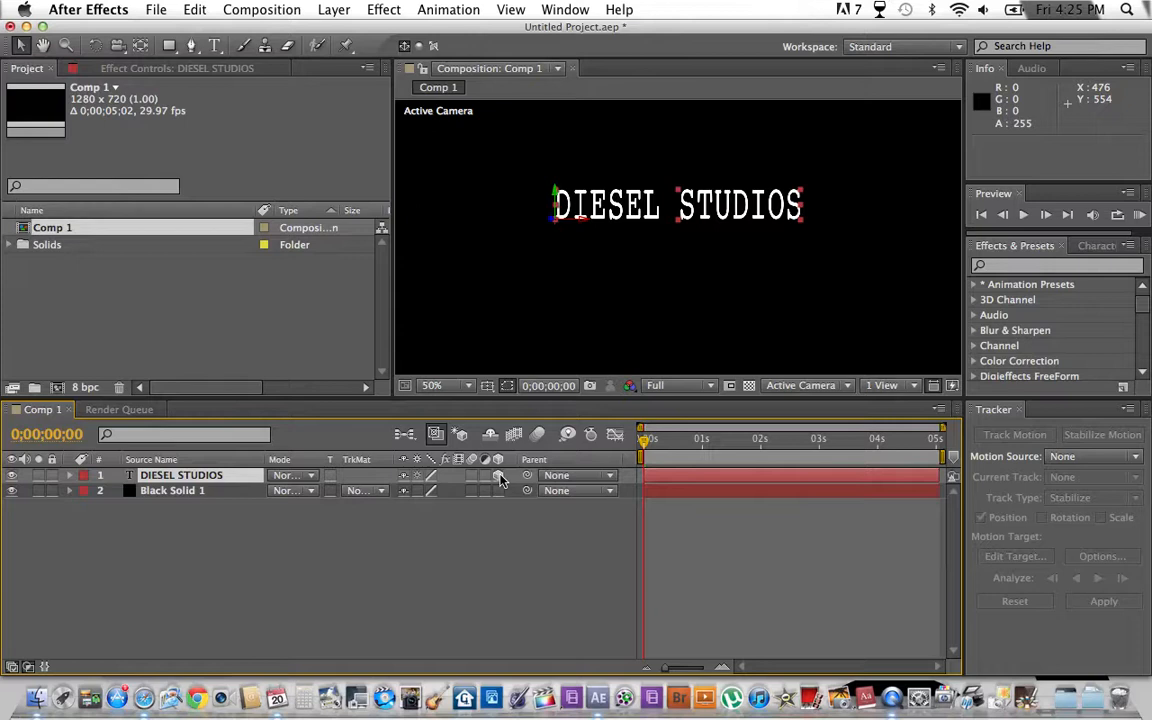
click(94, 46)
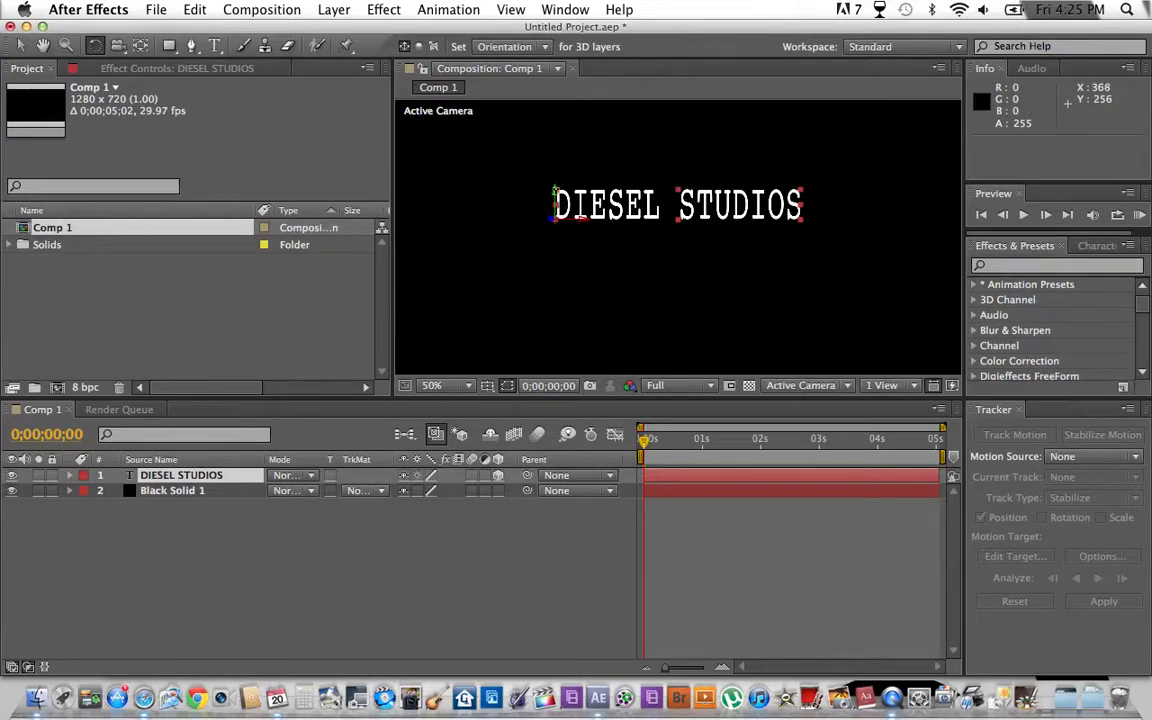
drag(557, 192, 508, 200)
drag(514, 205, 592, 208)
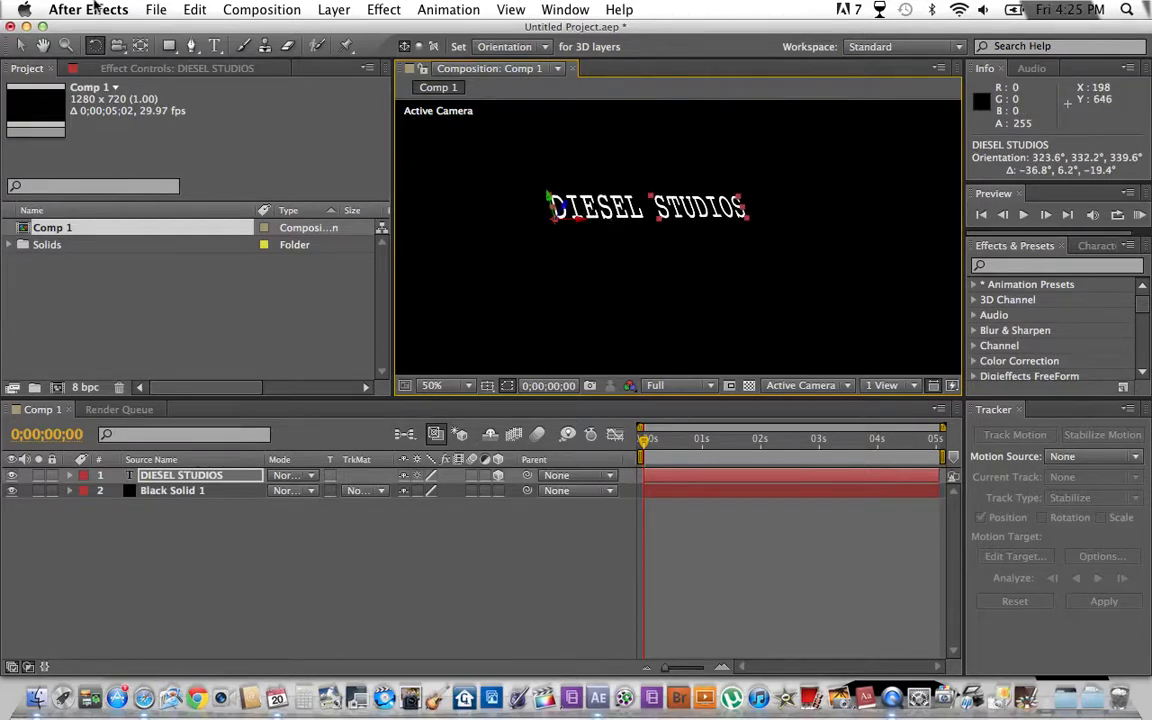
click(20, 46)
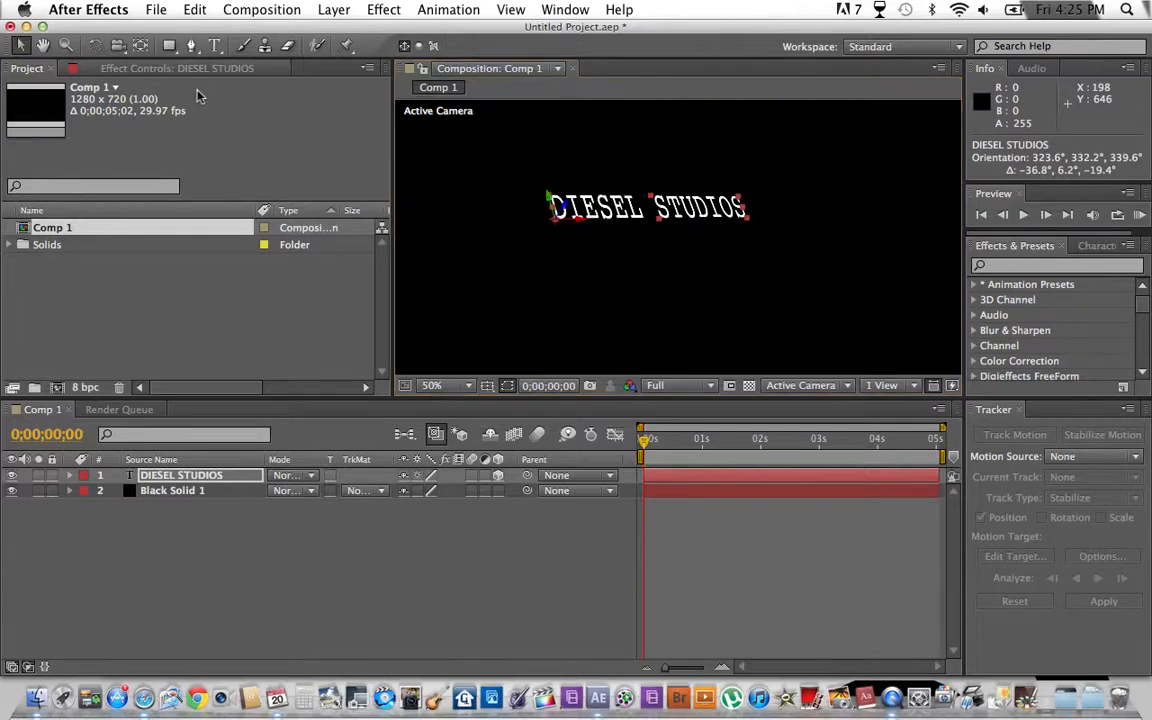
Delete the DIESEL STUDIOS text layer from the composition.
click(733, 321)
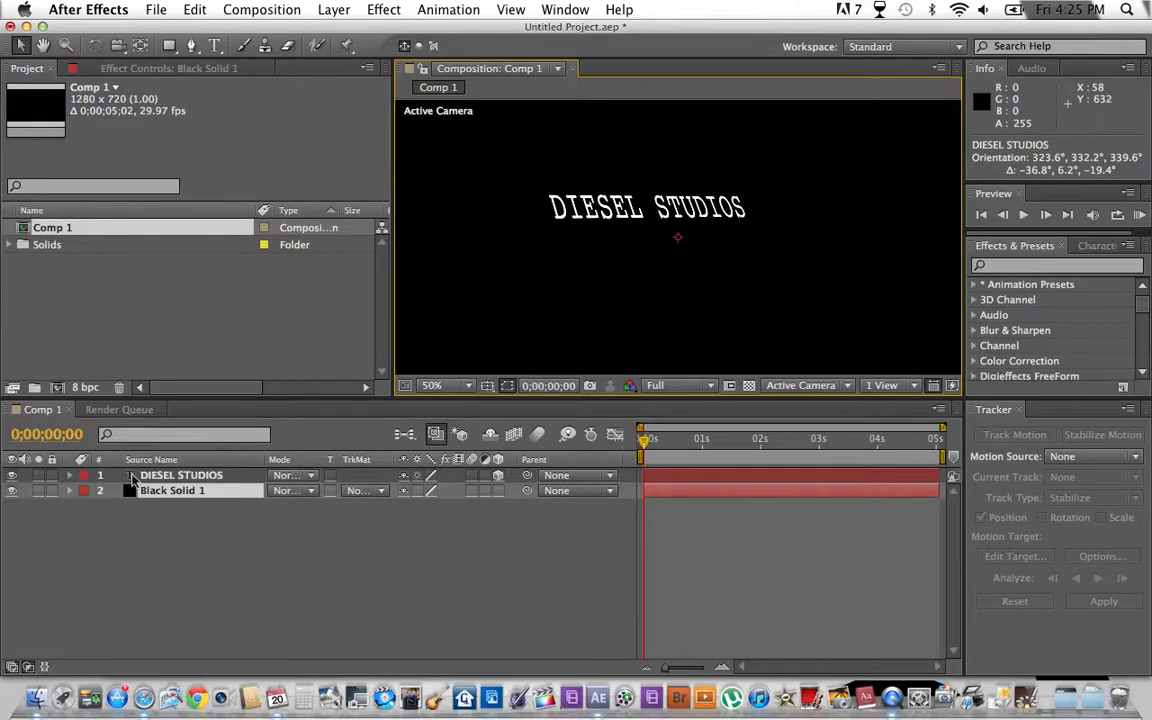
click(196, 477)
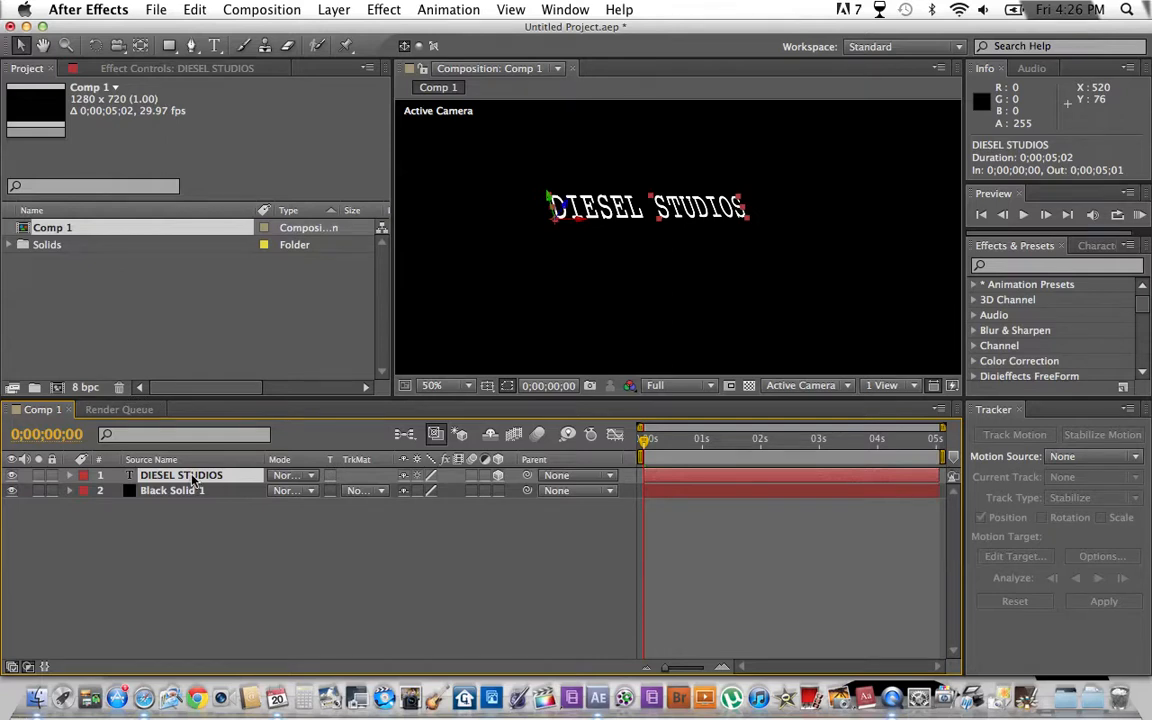
key(Delete)
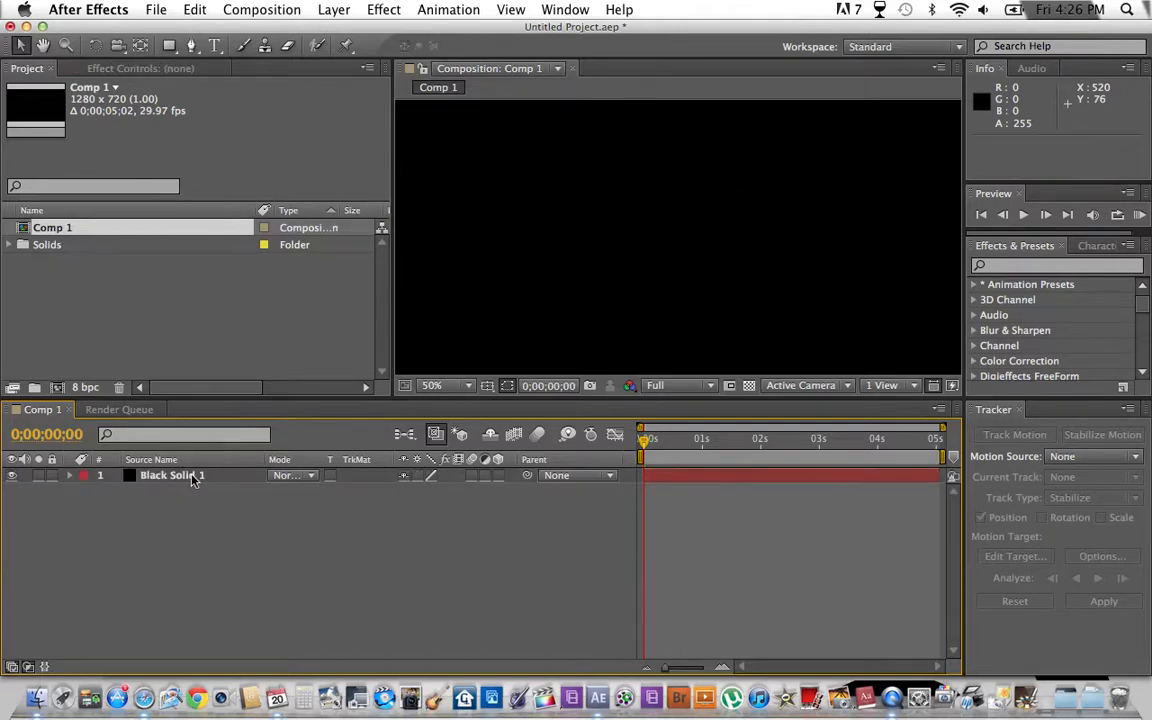
Add a pure red 1280 x 720 px solid layer above the black solid.
click(334, 10)
mouse_move(520, 31)
click(605, 56)
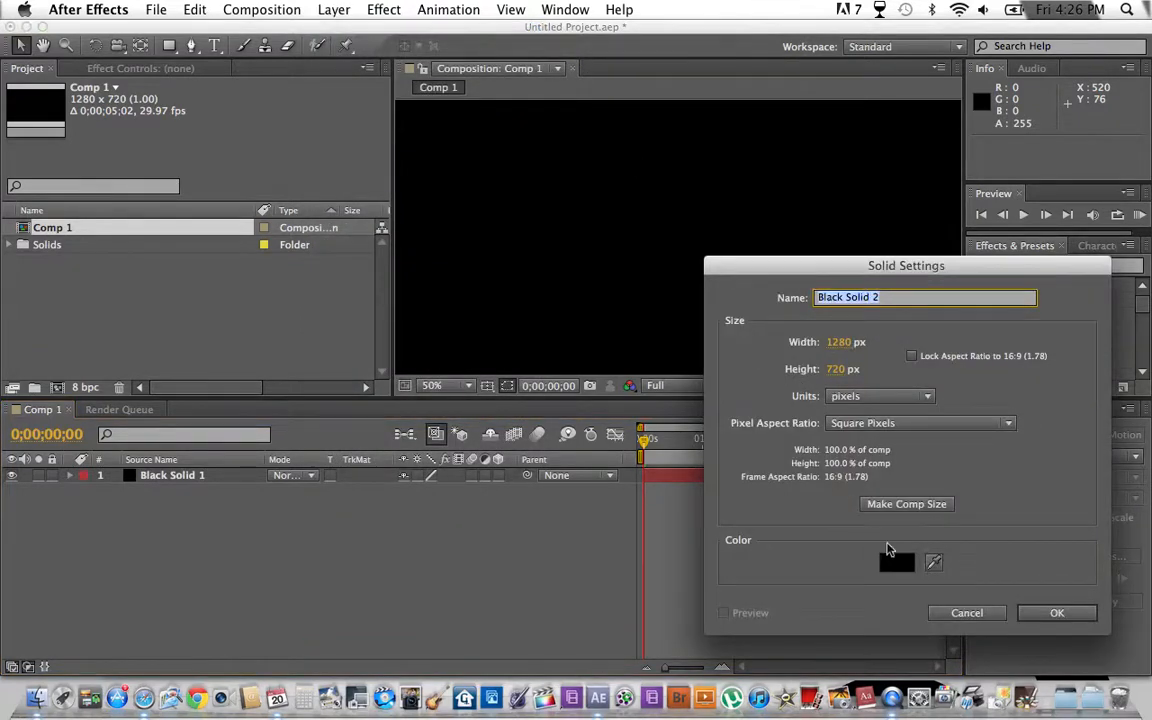
click(891, 564)
mouse_move(846, 400)
mouse_down()
mouse_move(825, 371)
mouse_move(919, 272)
mouse_up()
key(Return)
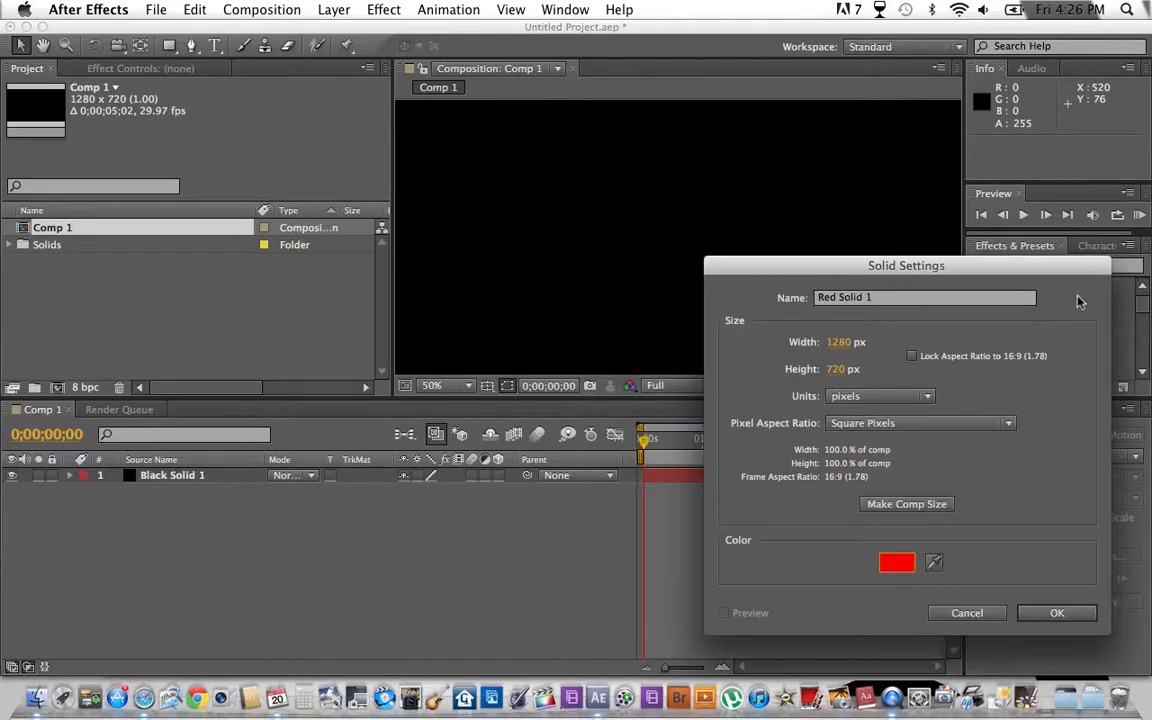
click(1045, 614)
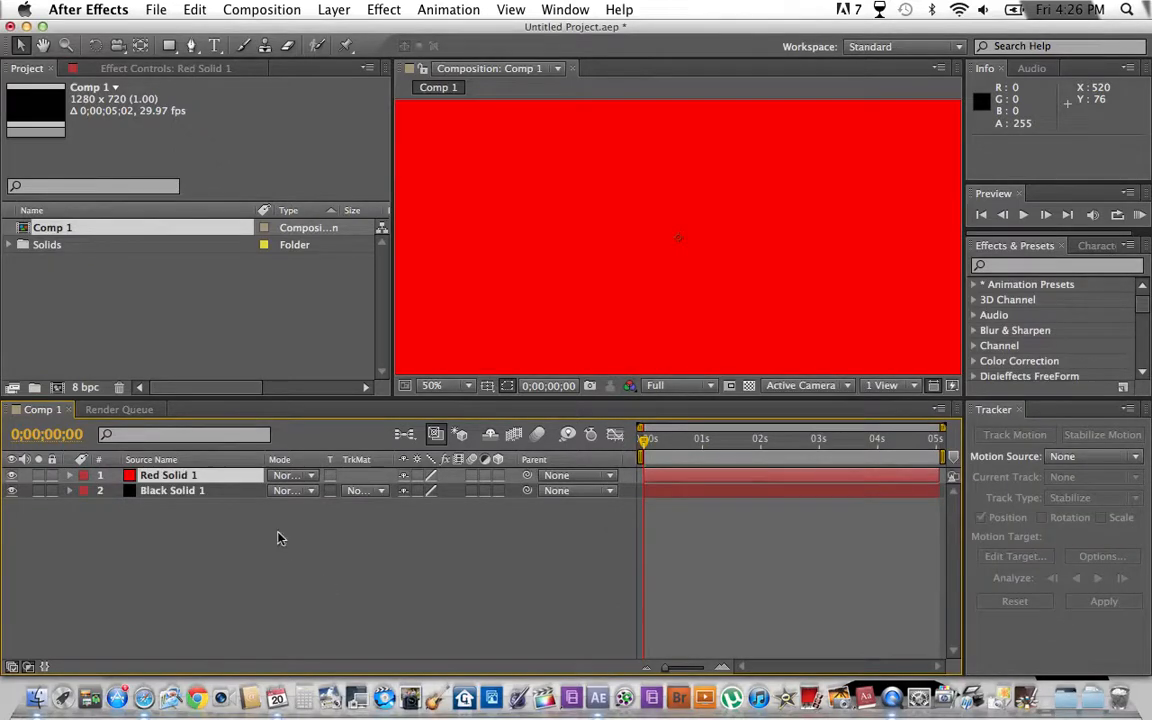
Draw an elliptical mask about 958 px wide and 420 px high on the red solid layer.
click(192, 46)
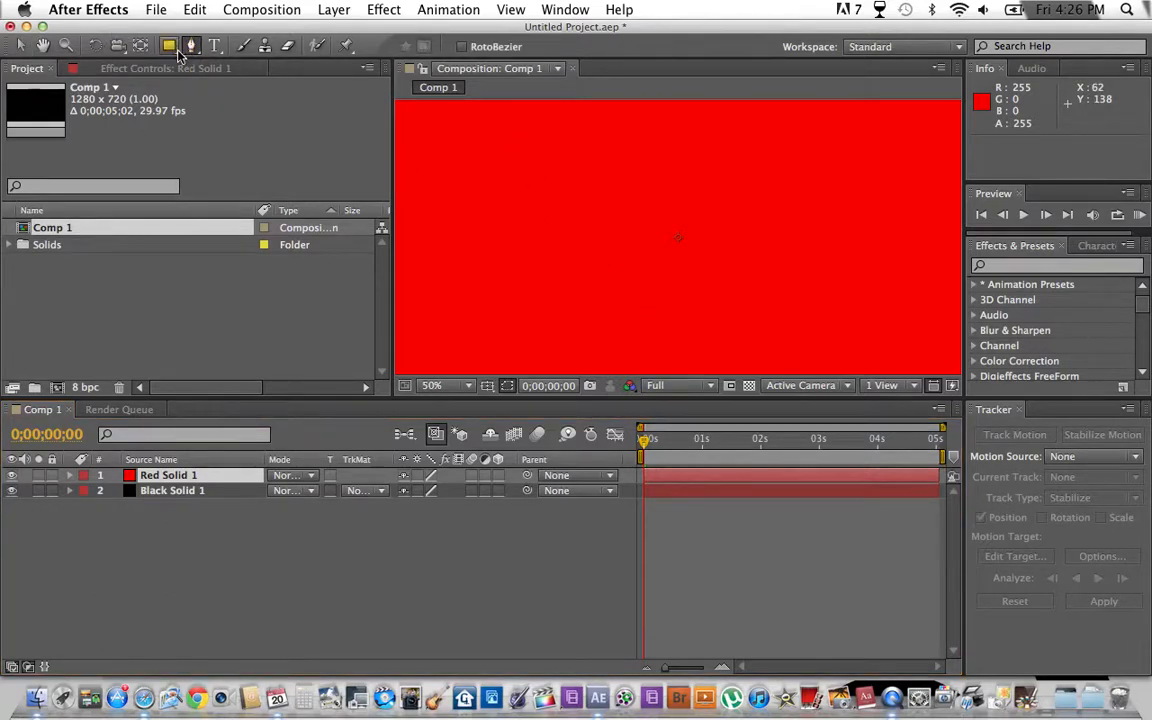
click(170, 47)
click(174, 52)
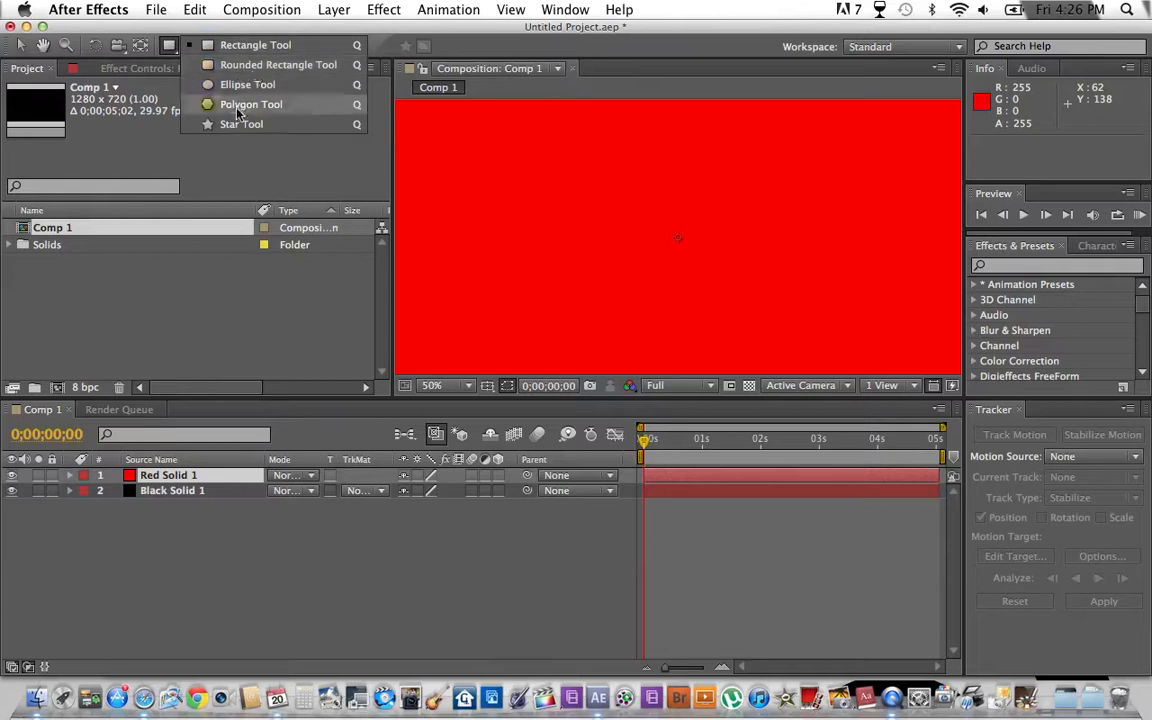
click(237, 95)
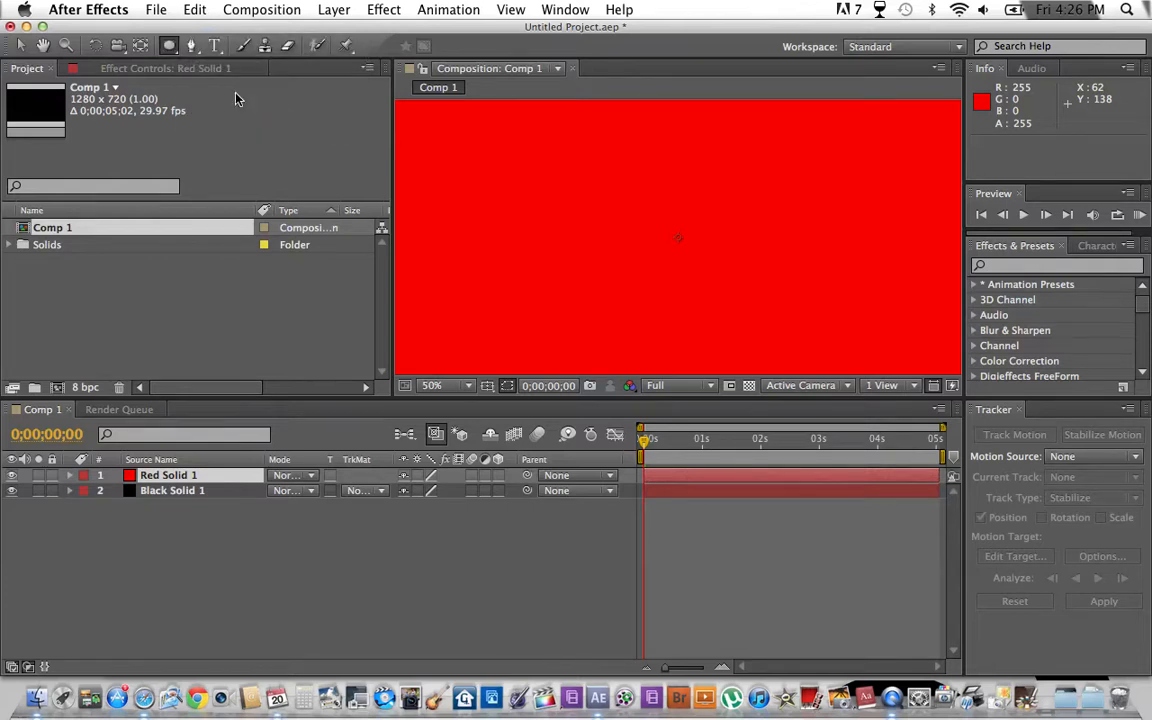
drag(505, 152, 938, 343)
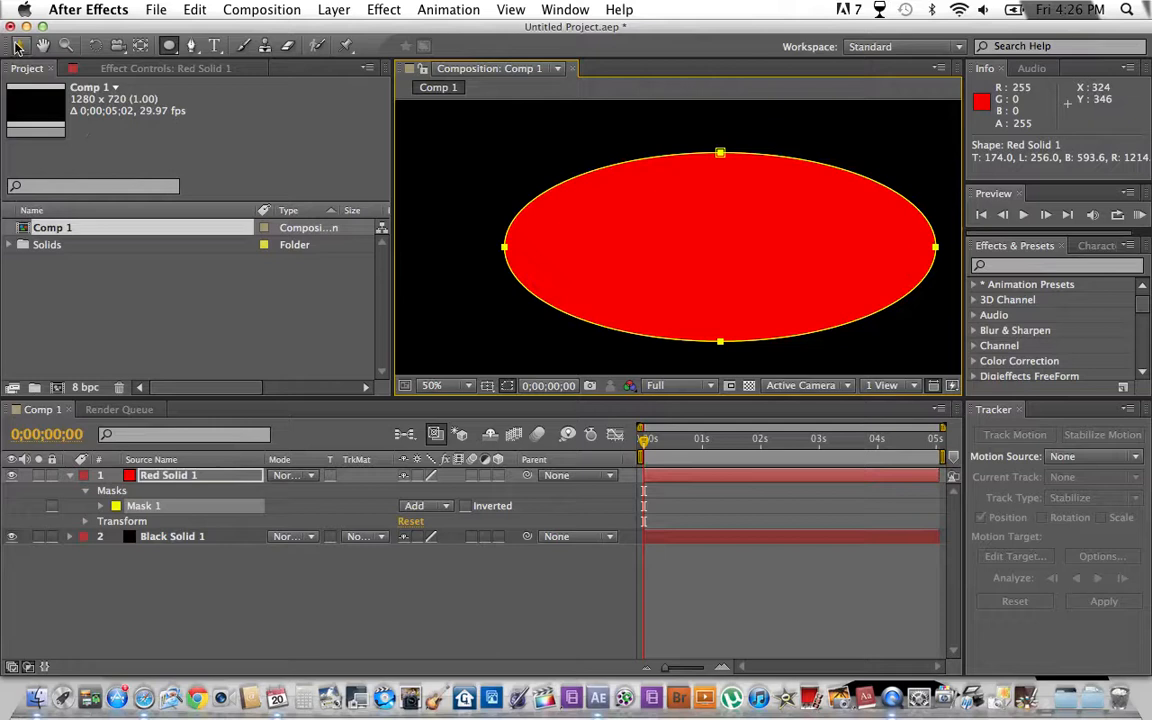
Move and enlarge the masked red solid until its ellipse extends past the frame, and set the mask feather to 306 pixels.
click(18, 47)
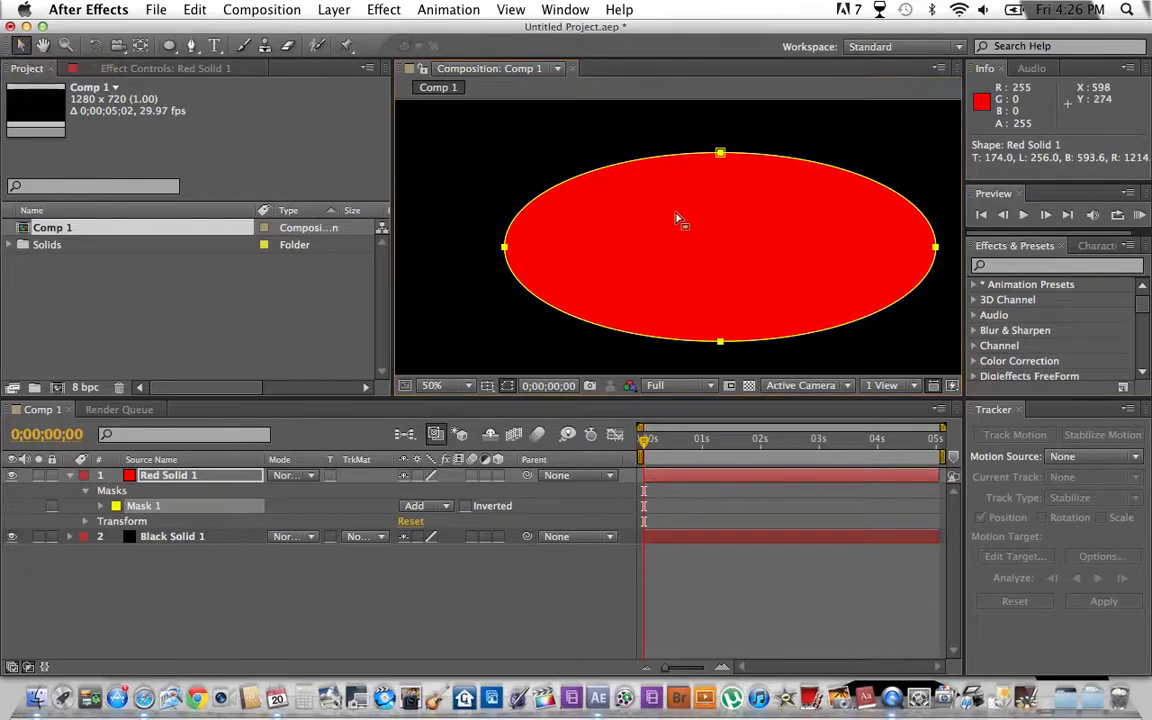
drag(732, 251, 696, 228)
drag(471, 131, 393, 93)
drag(784, 237, 766, 260)
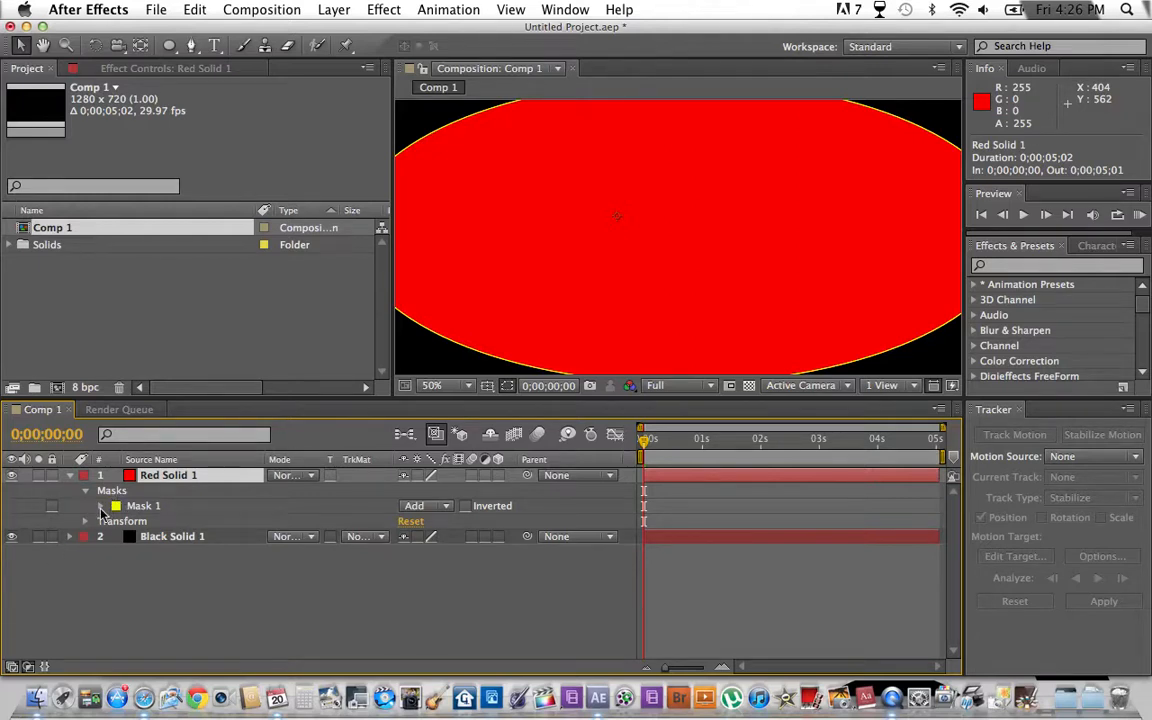
click(101, 507)
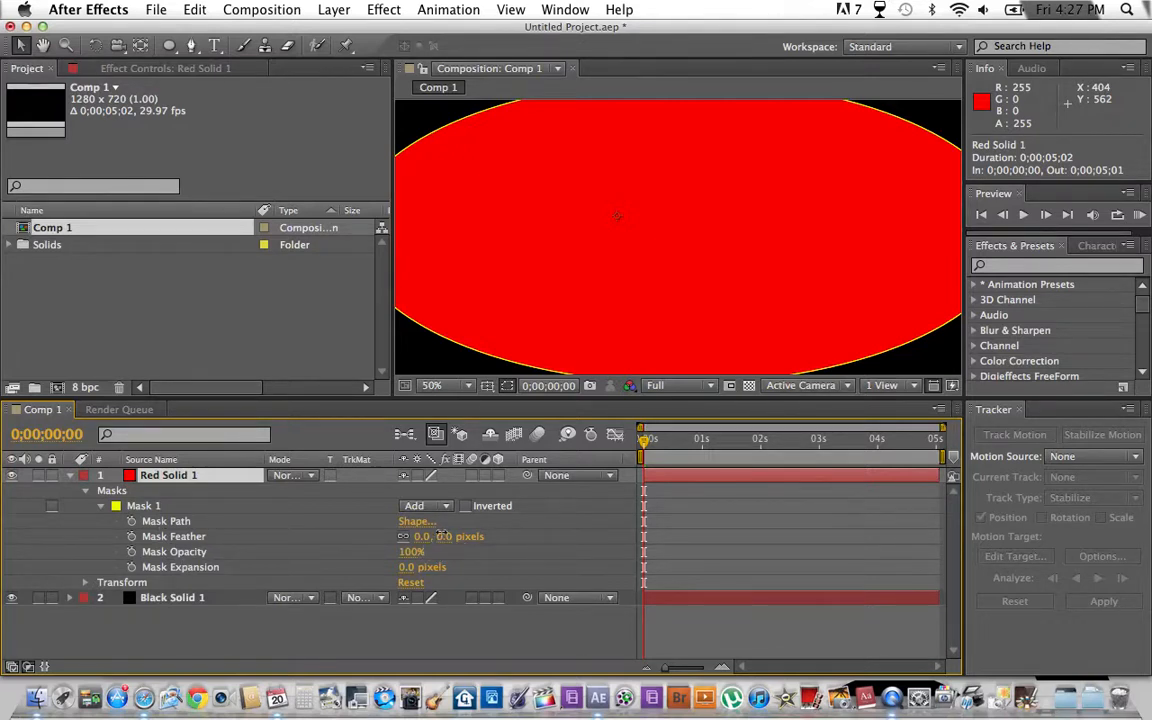
drag(459, 535, 701, 544)
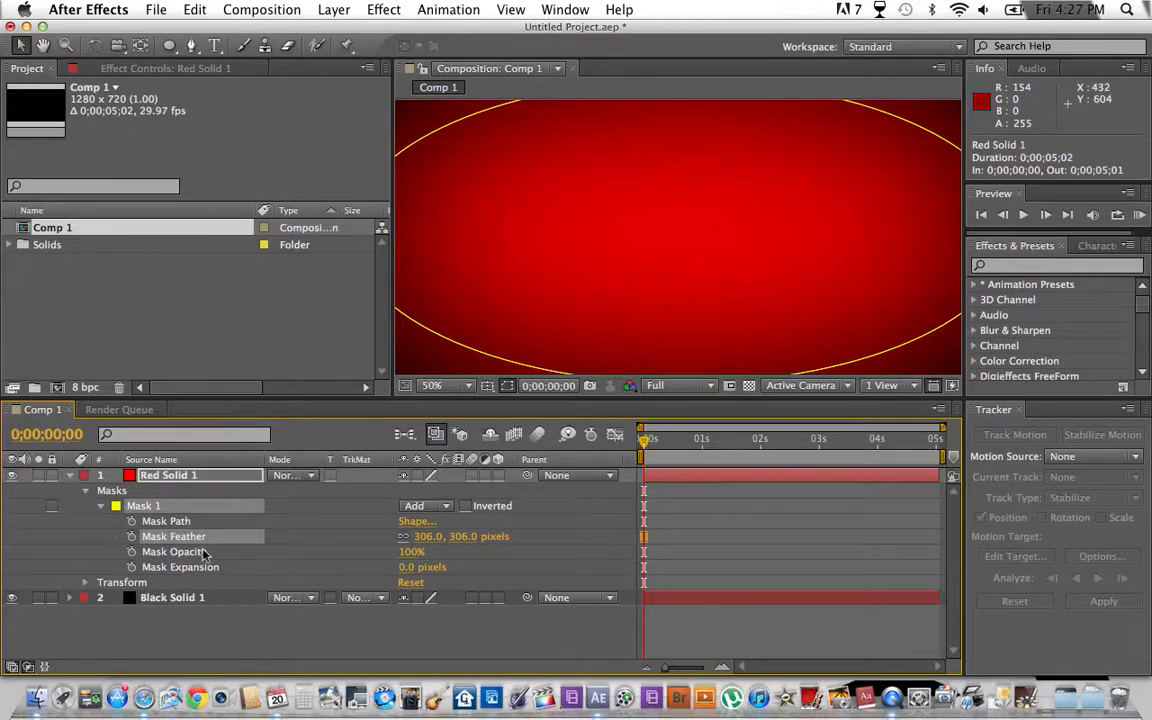
Delete the red solid layer from the composition.
click(163, 478)
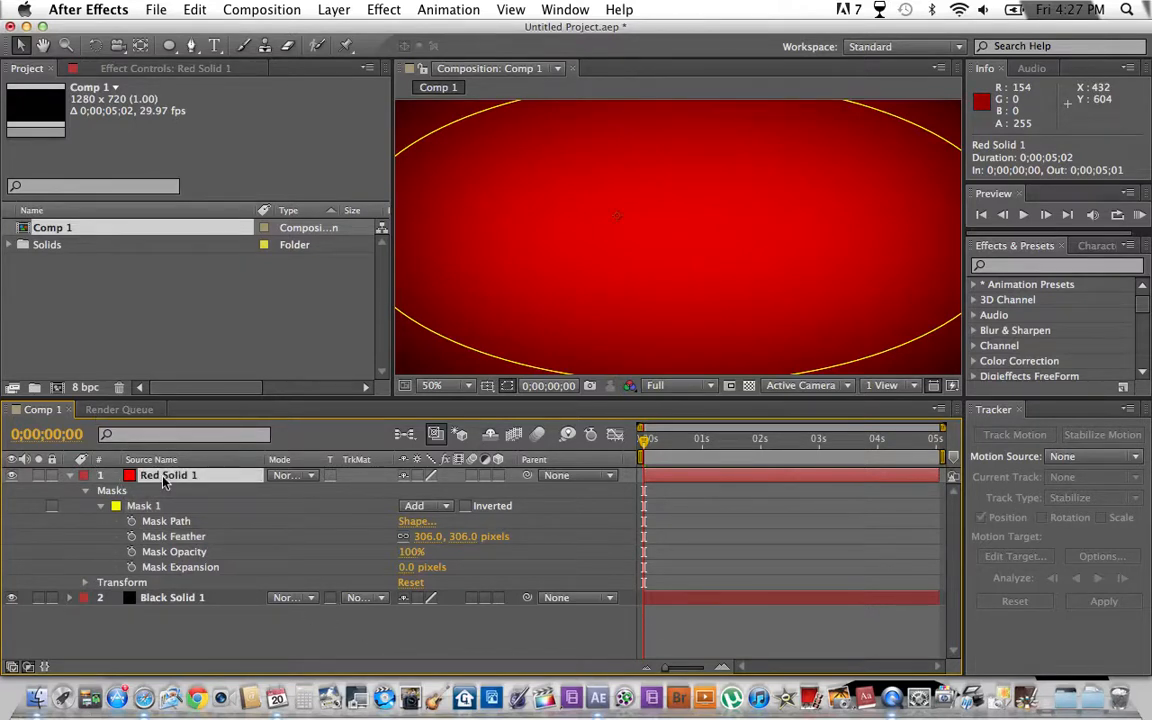
key(Delete)
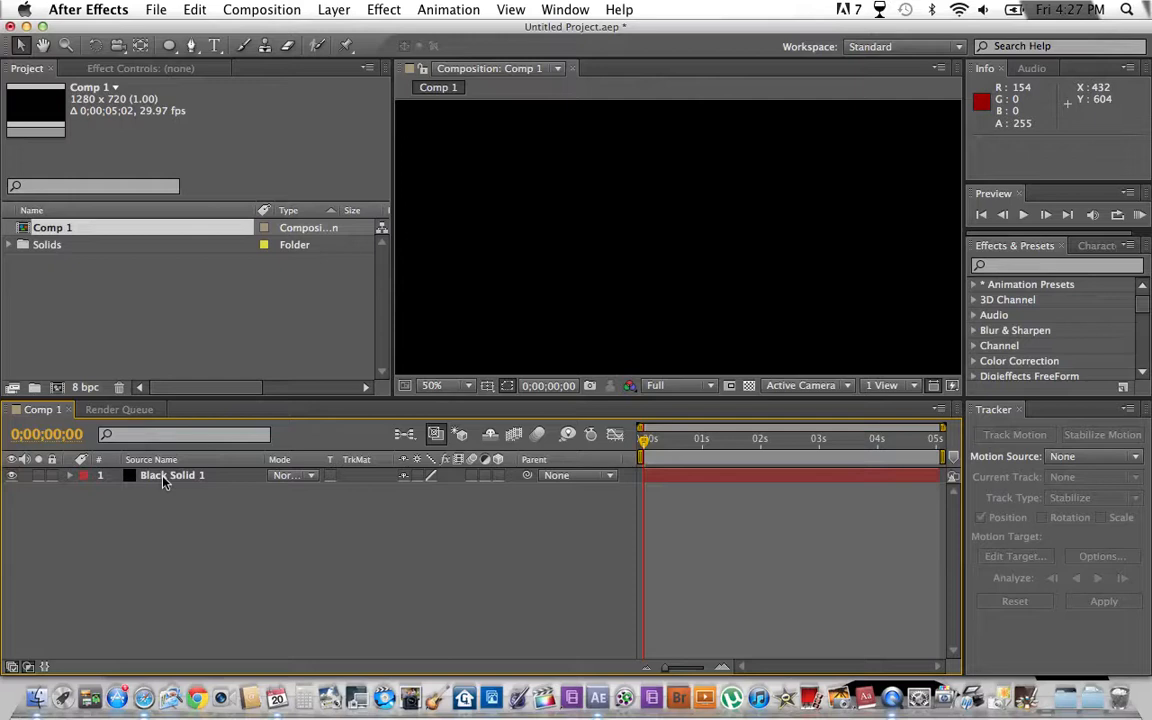
Add a text layer reading DIESEL STUDIOS at about position 332, 218 in the upper part of the frame.
click(214, 45)
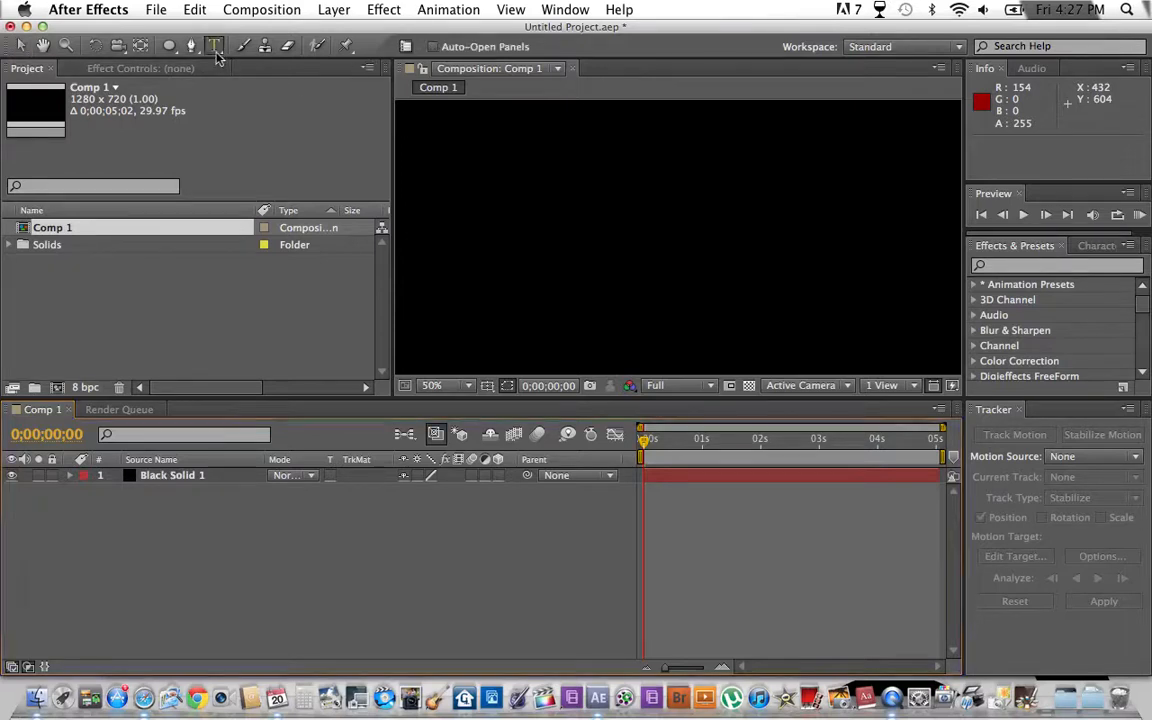
click(539, 170)
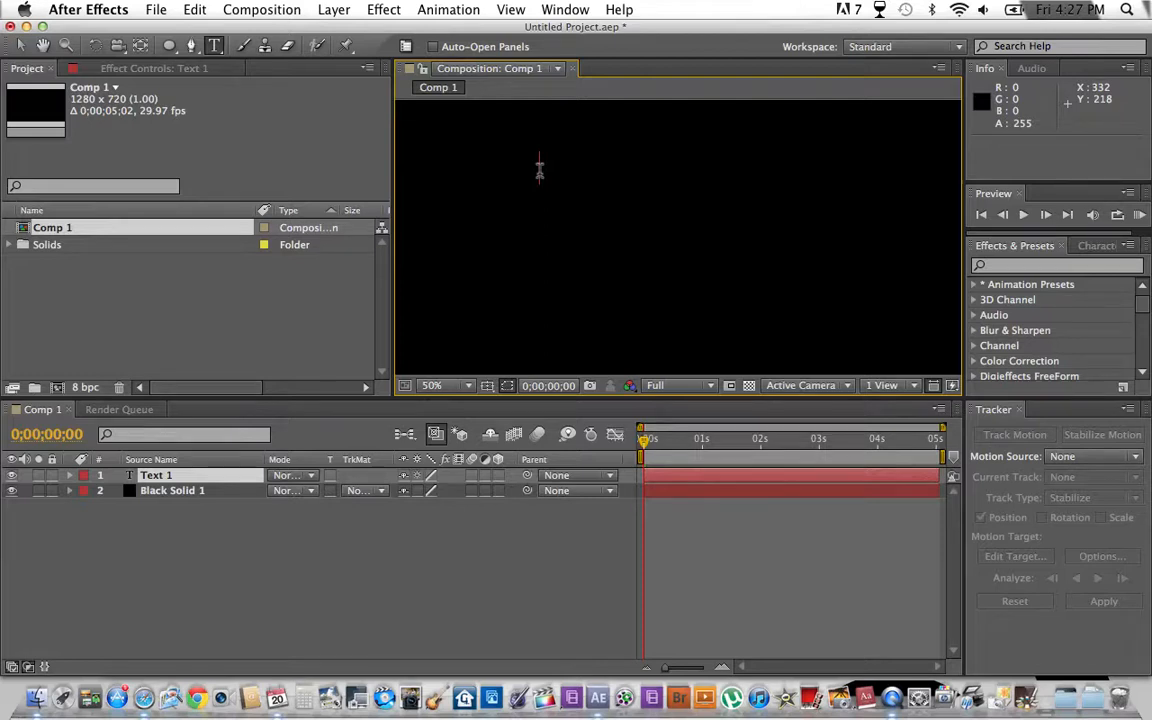
text(DIESEL S)
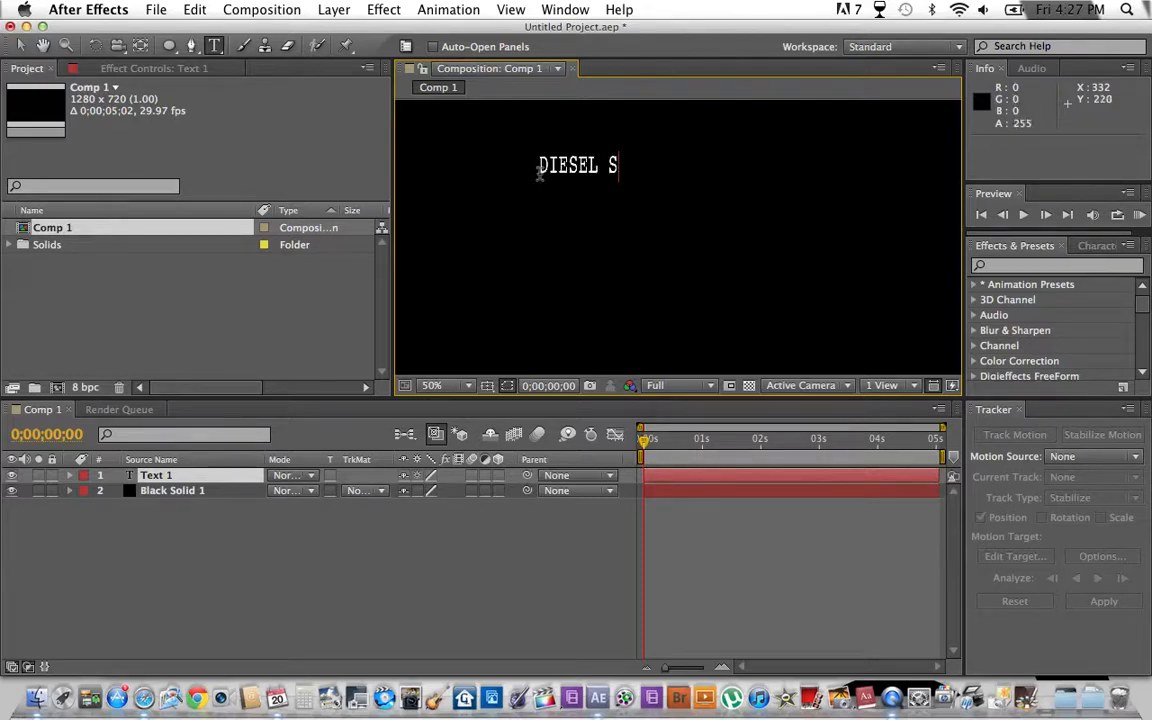
text(TUDIOS)
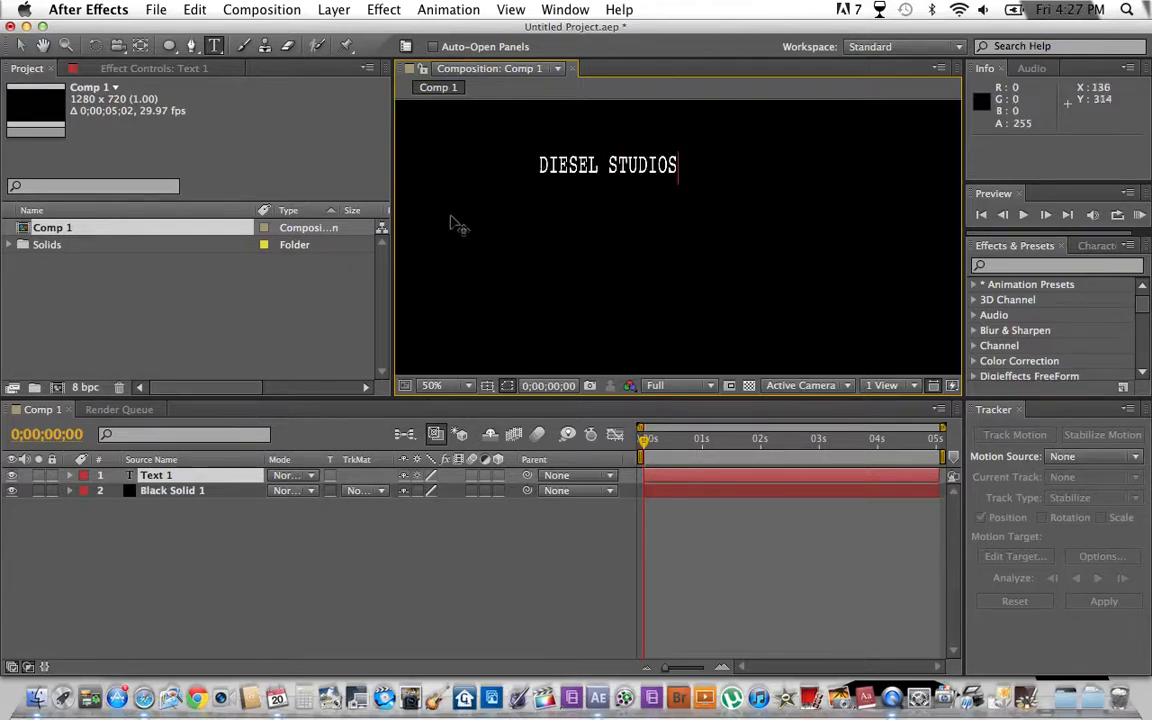
click(24, 49)
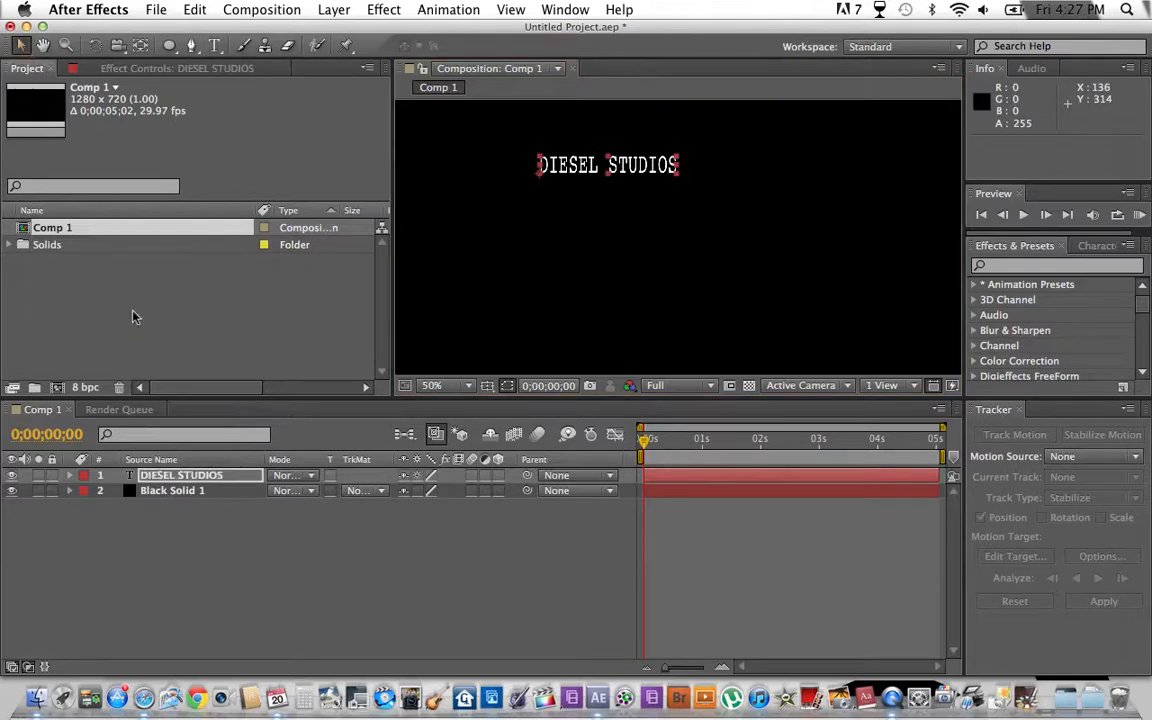
Keyframe the DIESEL STUDIOS text's position at 0;00;00;00 and set it to 1228, 218 at 0;00;01;00.
click(116, 477)
click(70, 477)
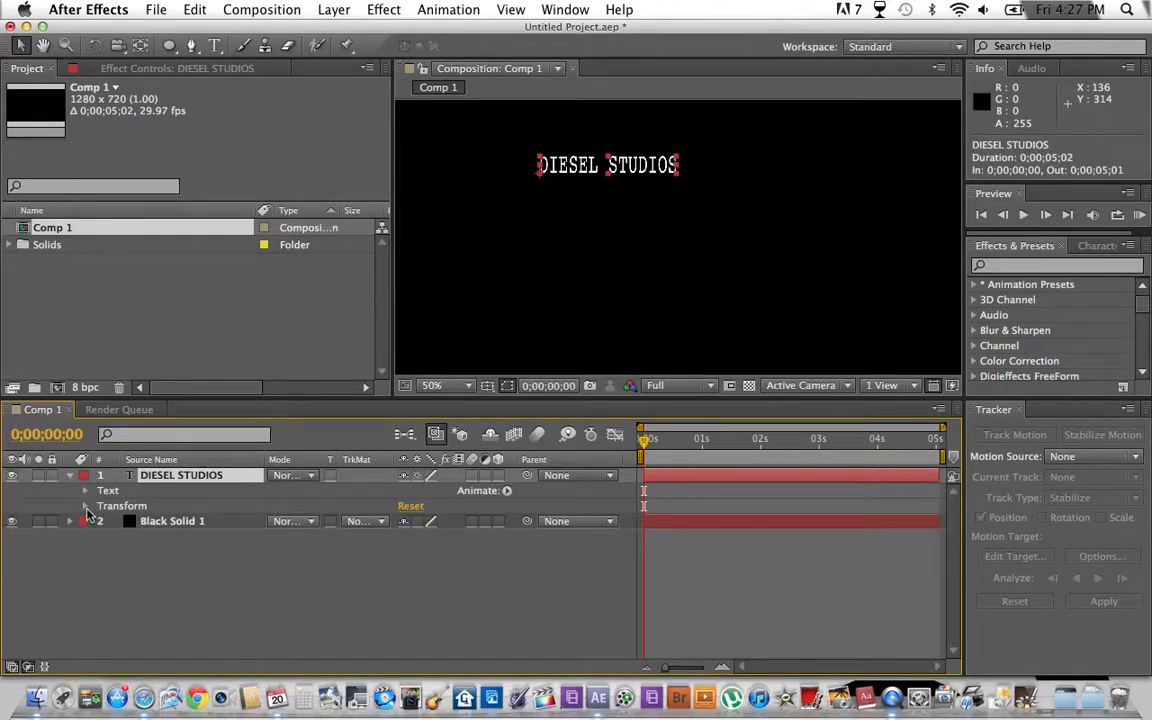
click(86, 506)
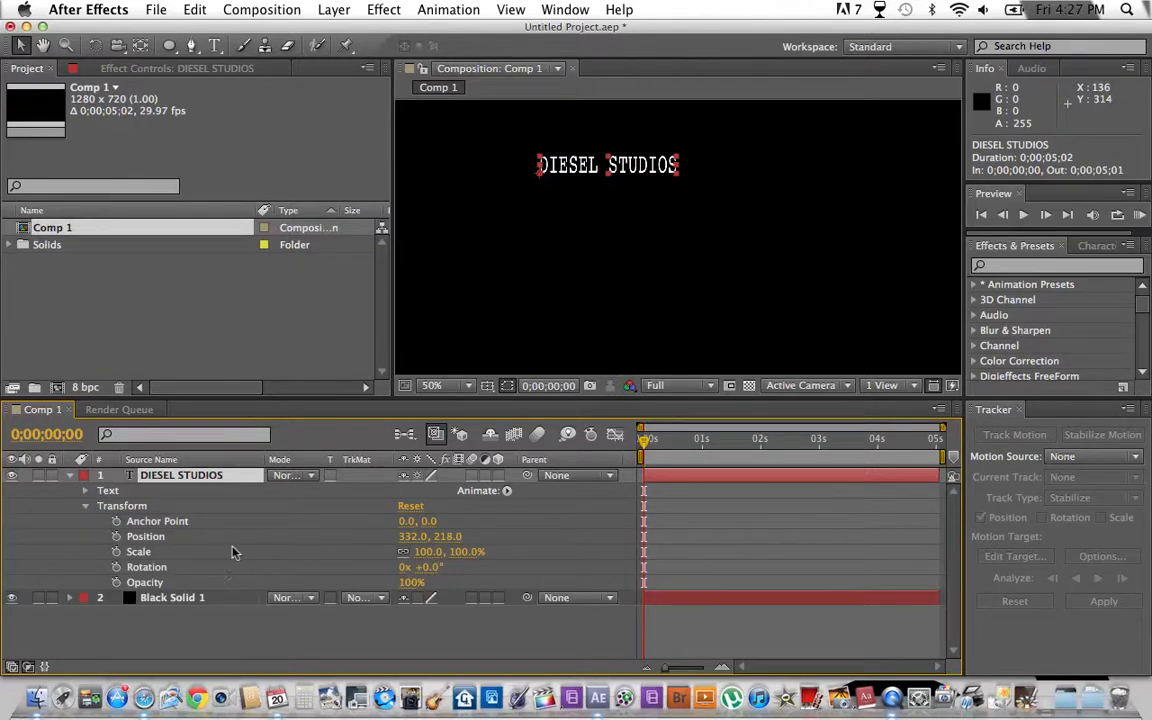
click(135, 538)
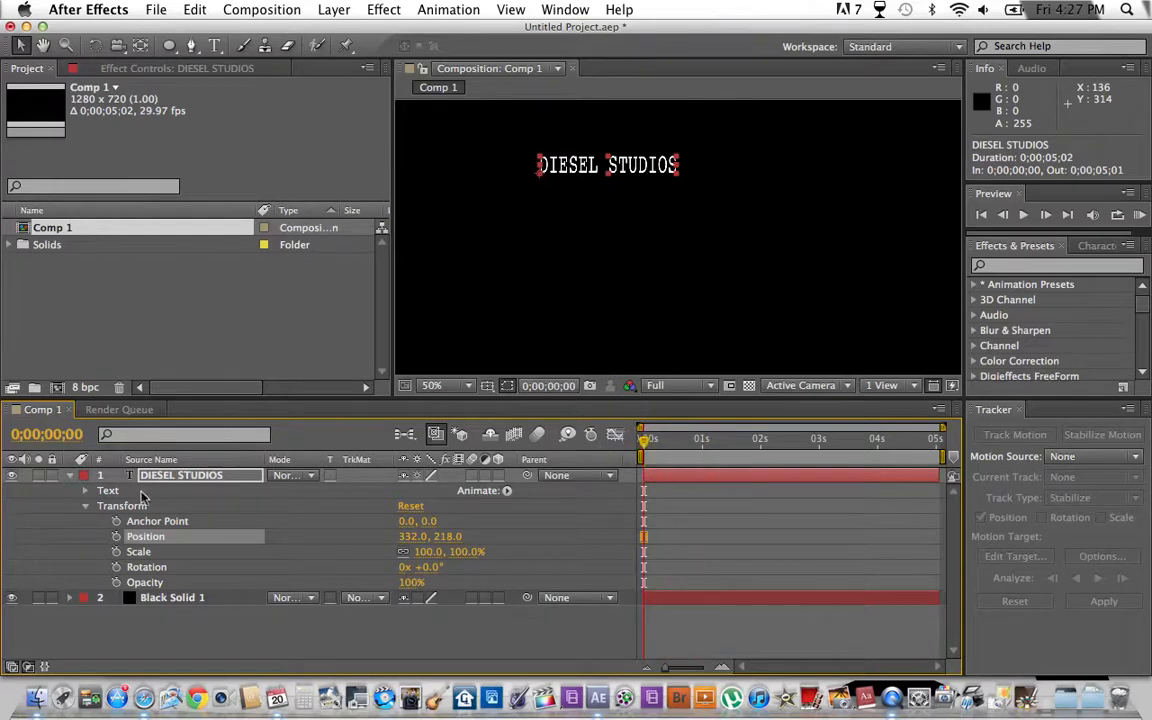
click(117, 538)
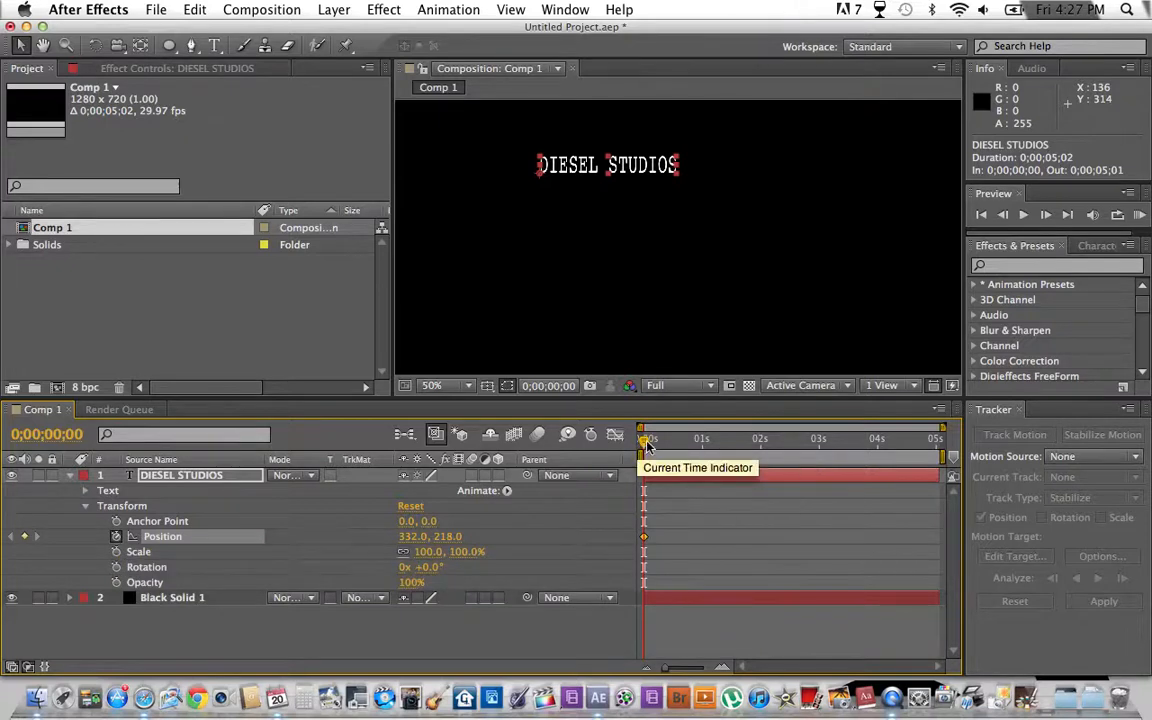
drag(645, 442, 705, 444)
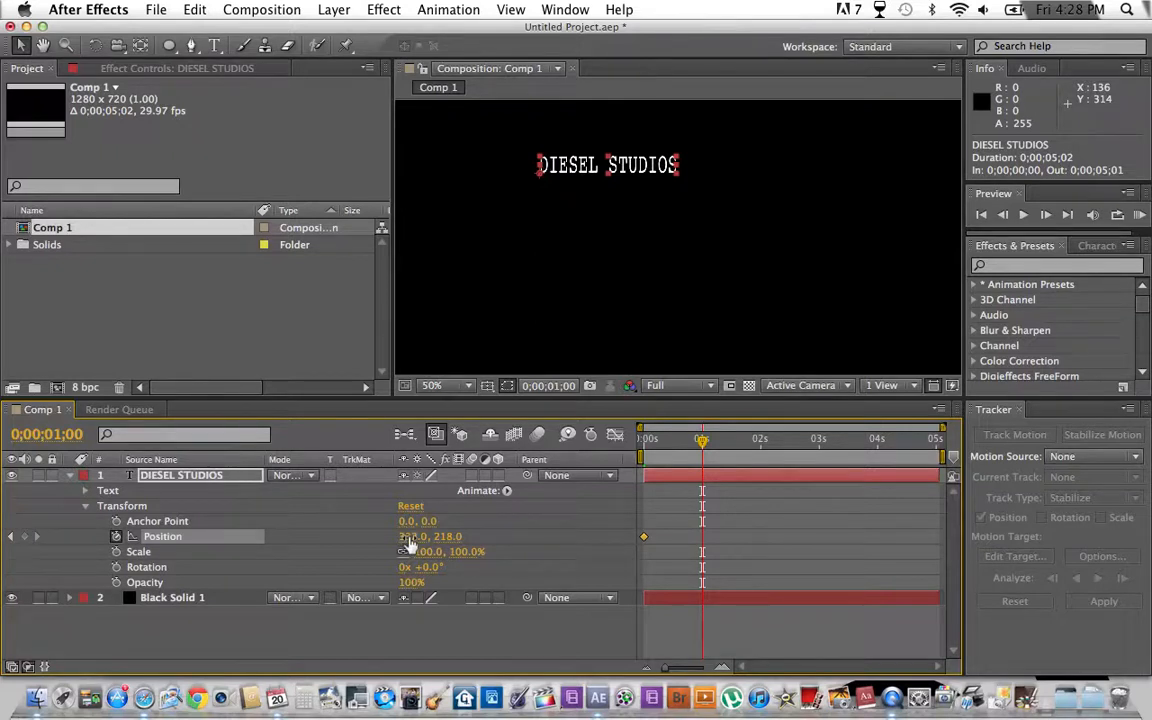
drag(410, 543, 1150, 473)
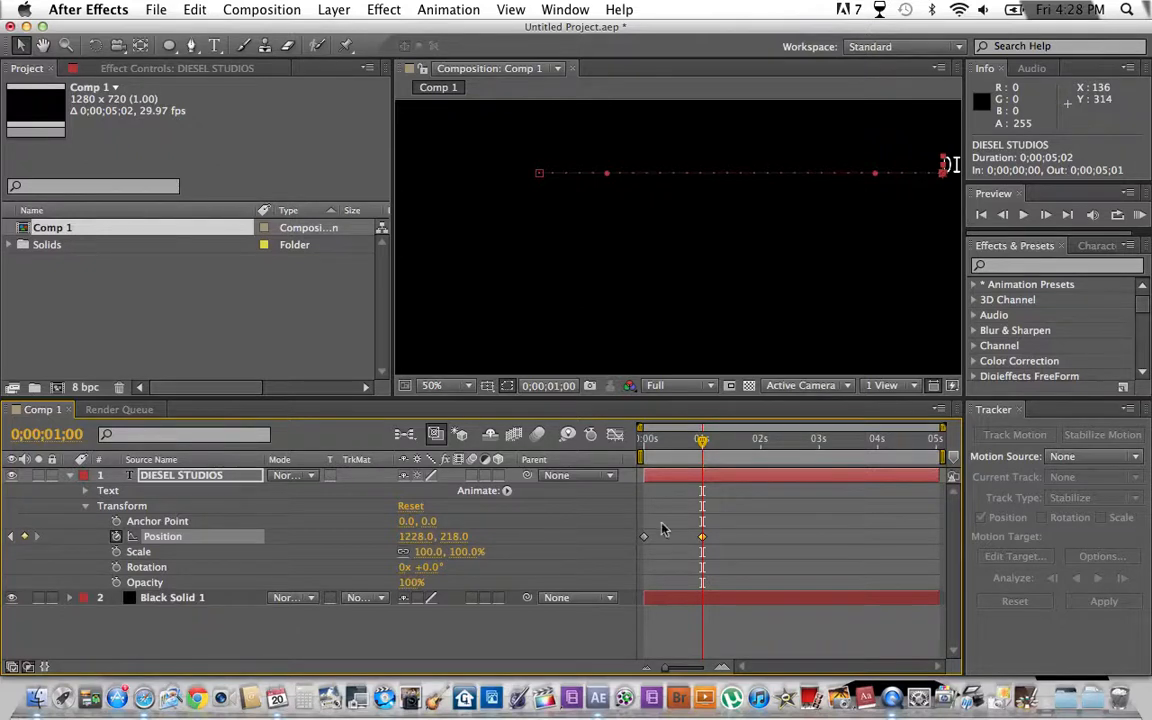
Preview the text's position animation from the start of the composition.
key(Home)
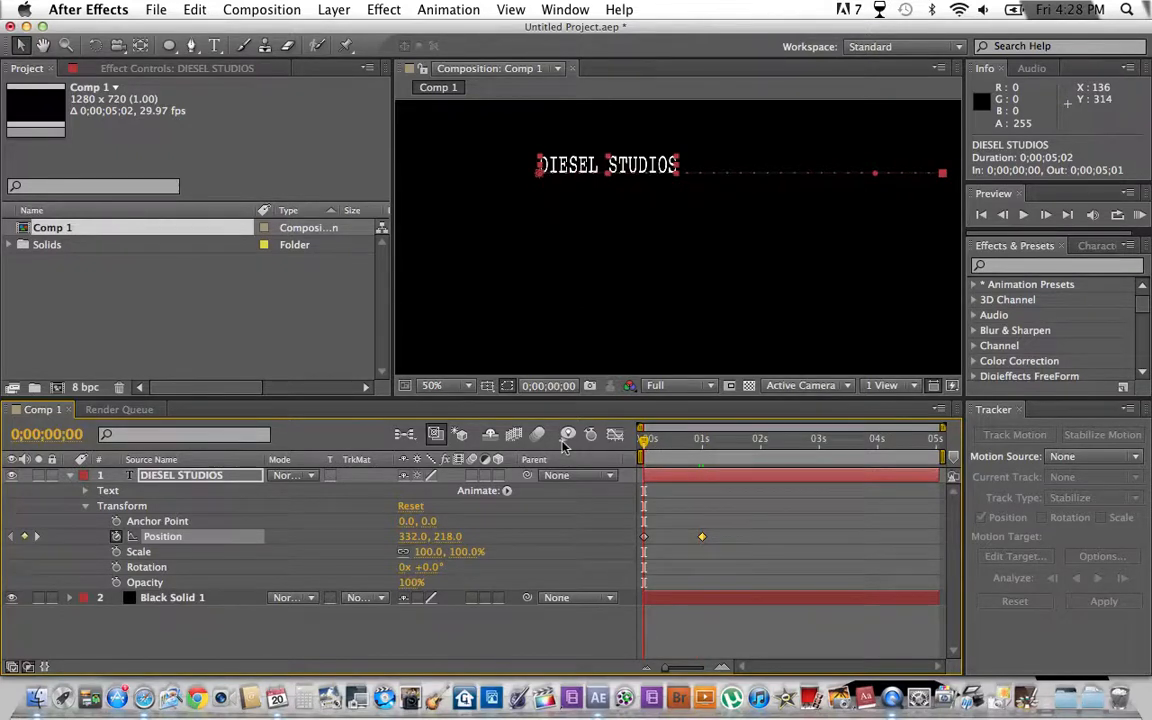
click(444, 302)
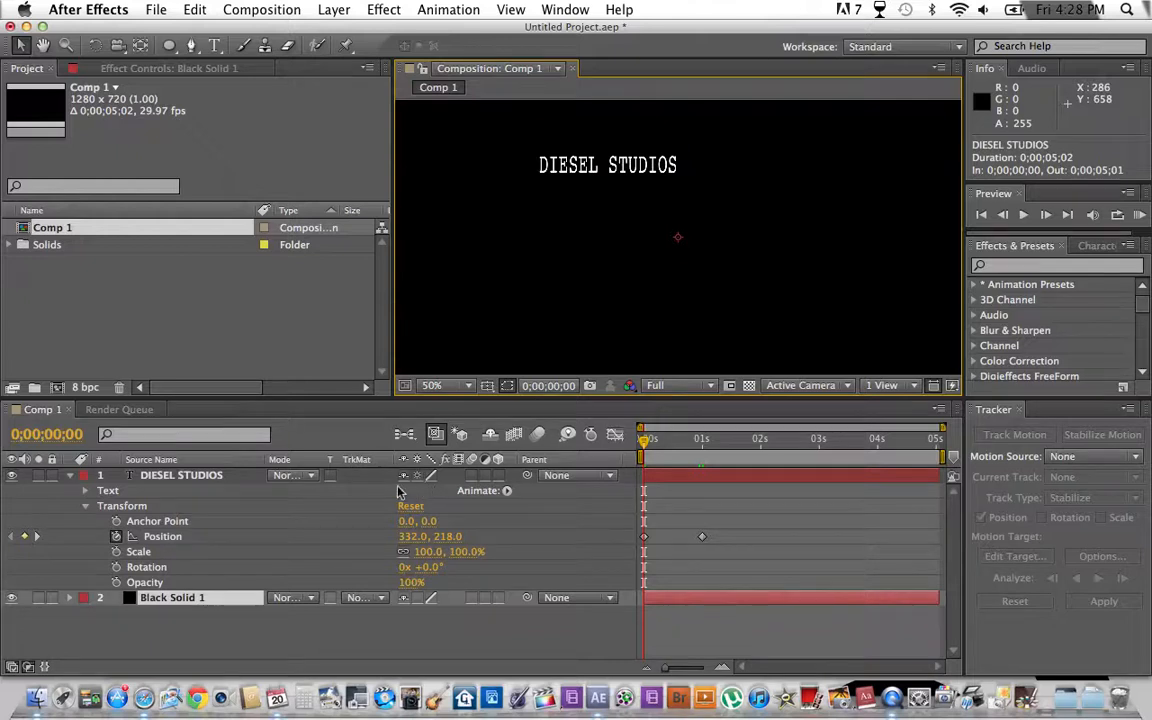
key(space)
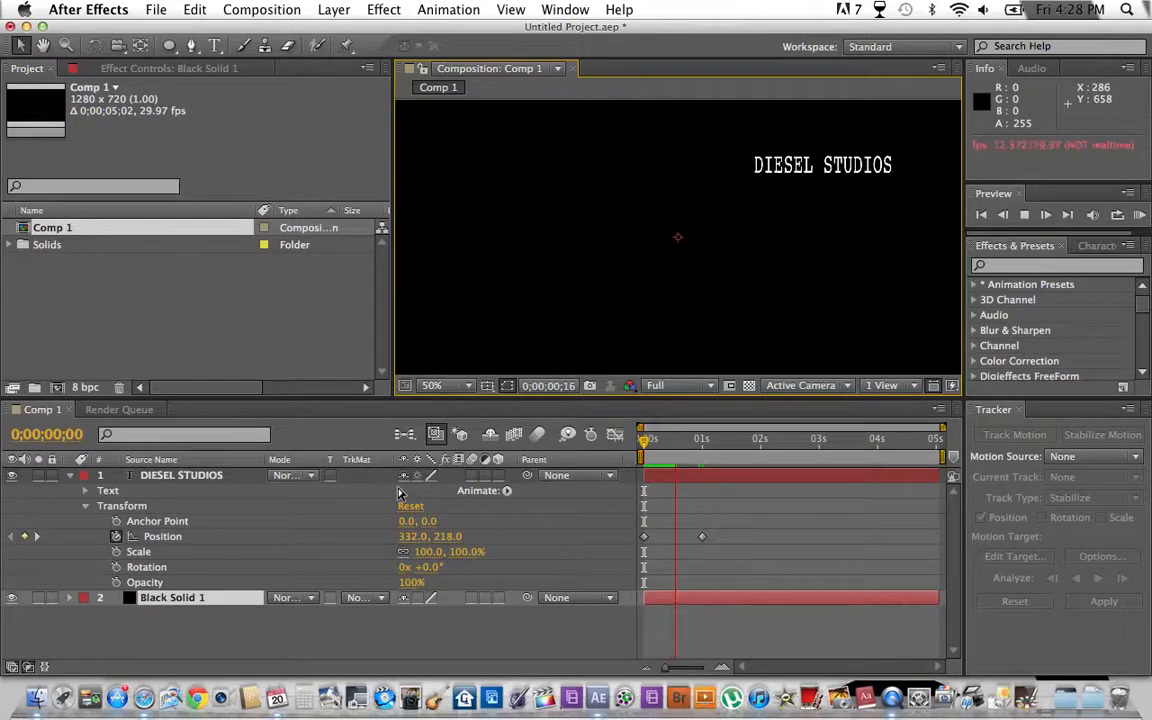